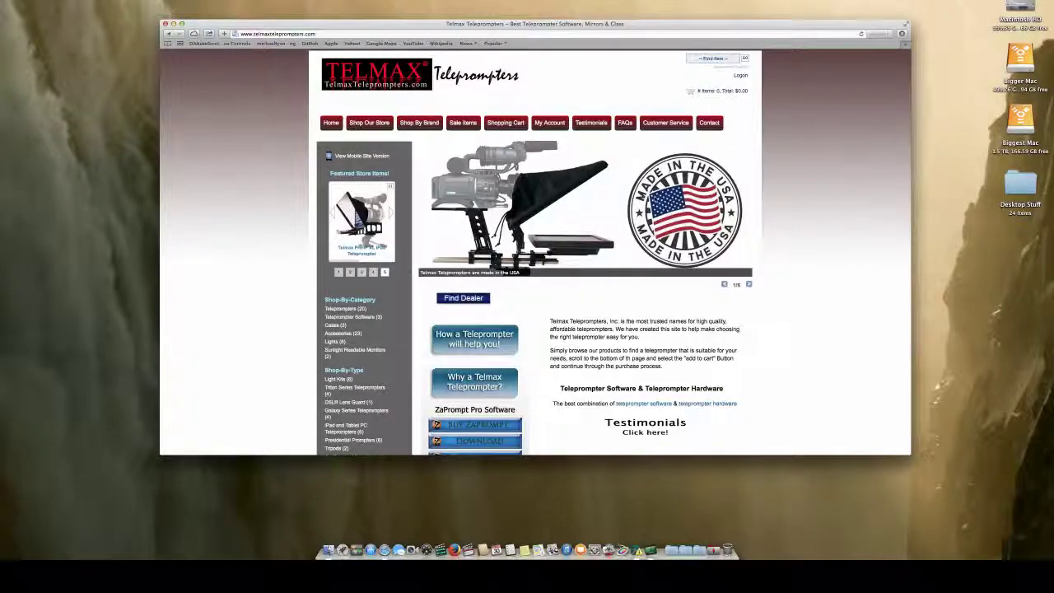
Step: Open the ZaPrompt Pro download page on the Telmax site and find the Mac and PC download links
{"action": "scroll", "coordinate": [611, 144], "scroll_direction": "down", "scroll_amount": 3}
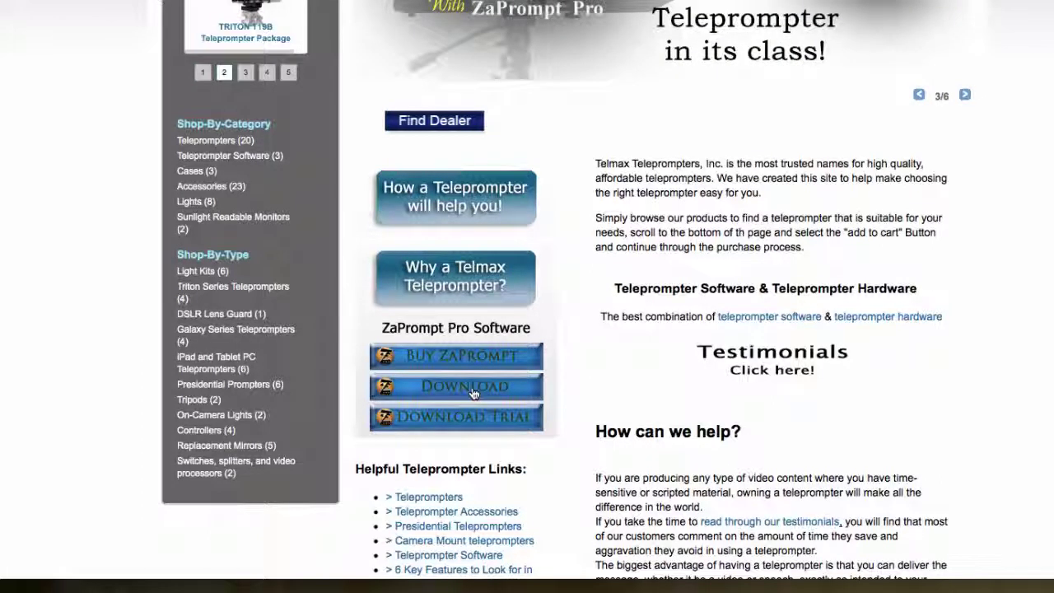
{"action": "left_click", "coordinate": [473, 394]}
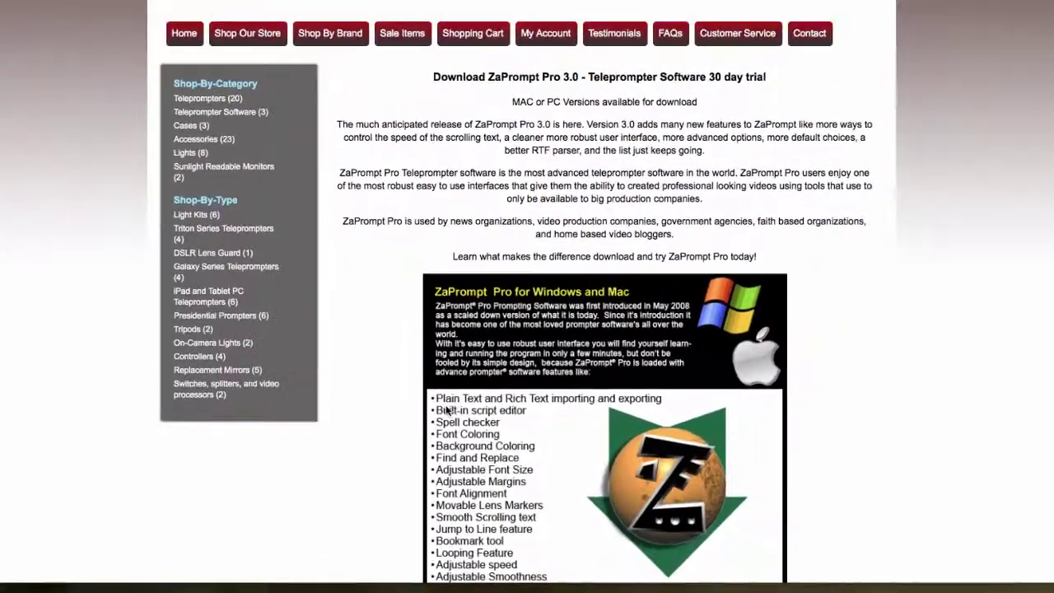
{"action": "scroll", "coordinate": [697, 352], "scroll_direction": "down", "scroll_amount": 3}
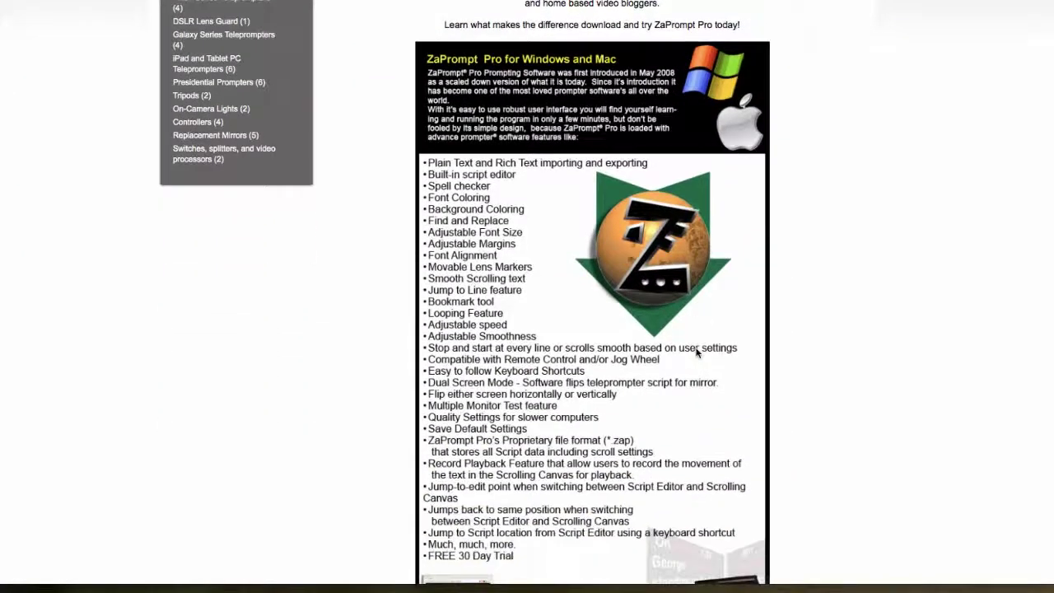
{"action": "scroll", "coordinate": [697, 353], "scroll_direction": "down", "scroll_amount": 4}
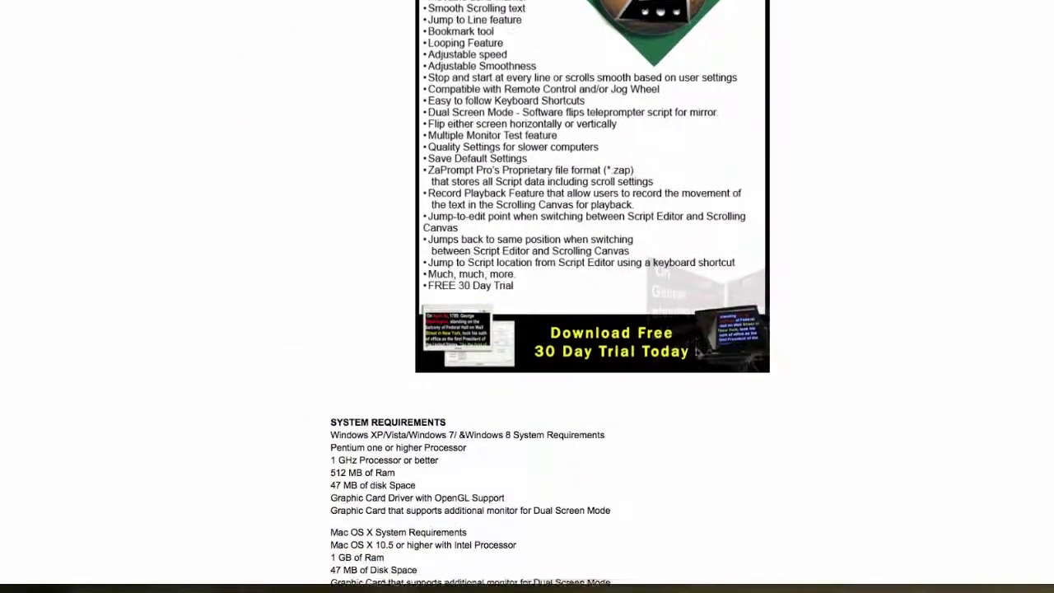
{"action": "scroll", "coordinate": [697, 353], "scroll_direction": "down", "scroll_amount": 3}
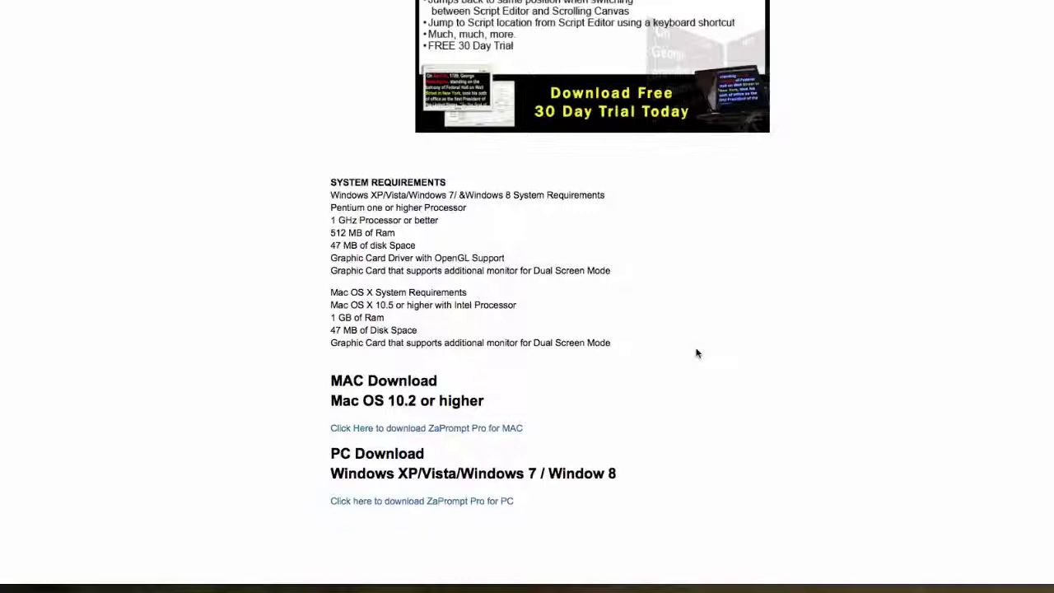
{"action": "scroll", "coordinate": [697, 353], "scroll_direction": "down", "scroll_amount": 1}
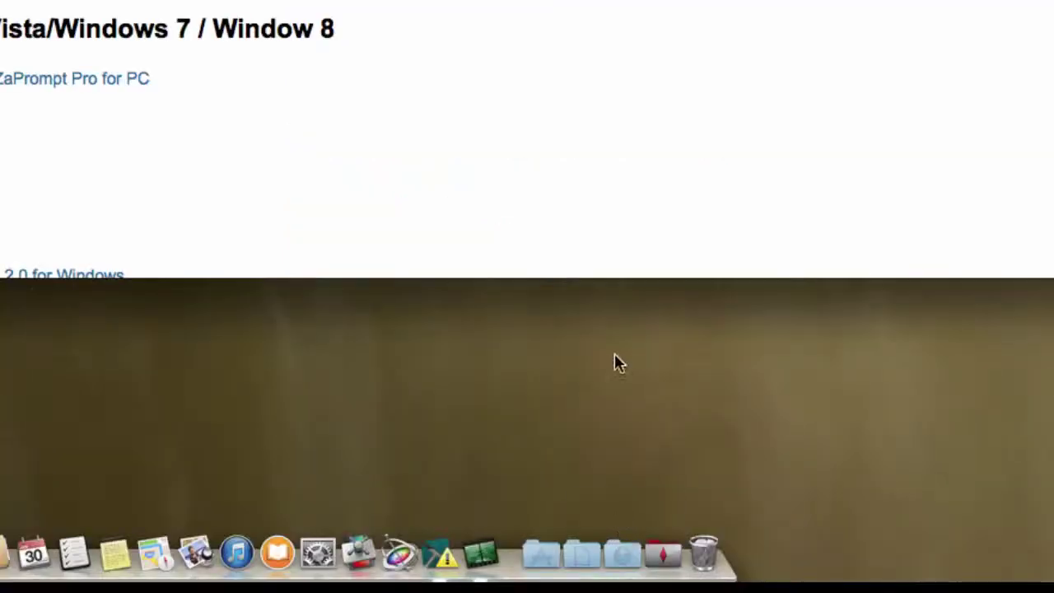
Step: Open the downloaded ZaPromptMac folder in Finder and mount the ZaPromptMac.dmg disk image
{"action": "left_click", "coordinate": [630, 564]}
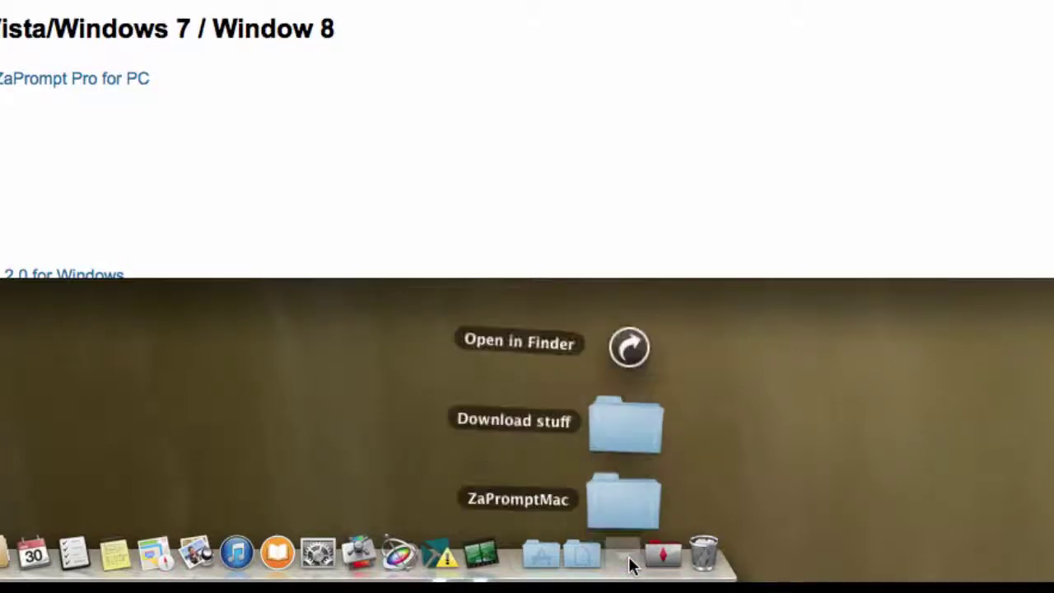
{"action": "left_click", "coordinate": [632, 527]}
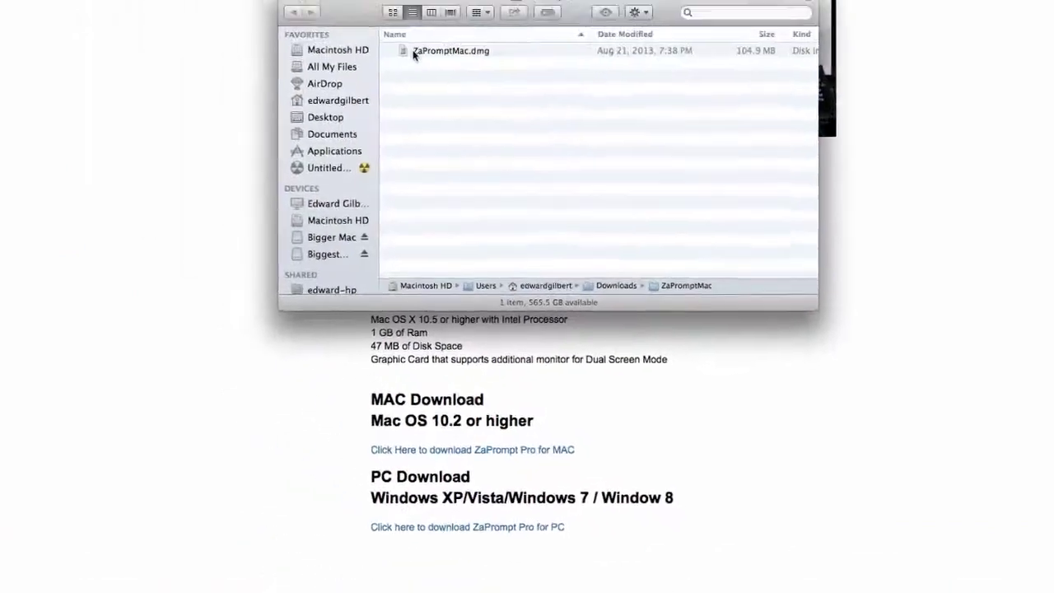
{"action": "left_click", "coordinate": [468, 133]}
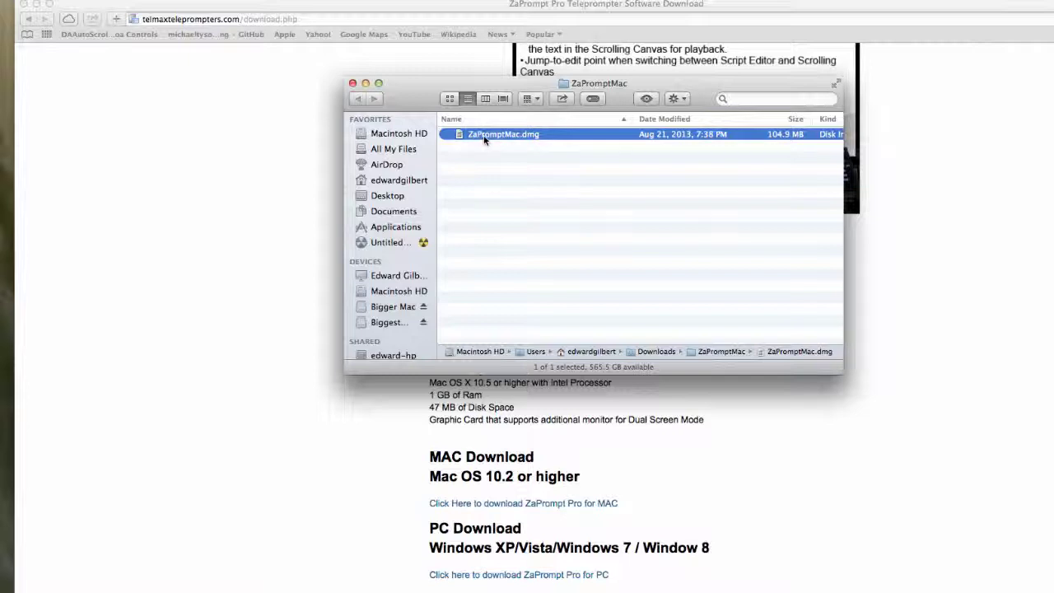
{"action": "double_click", "coordinate": [485, 140]}
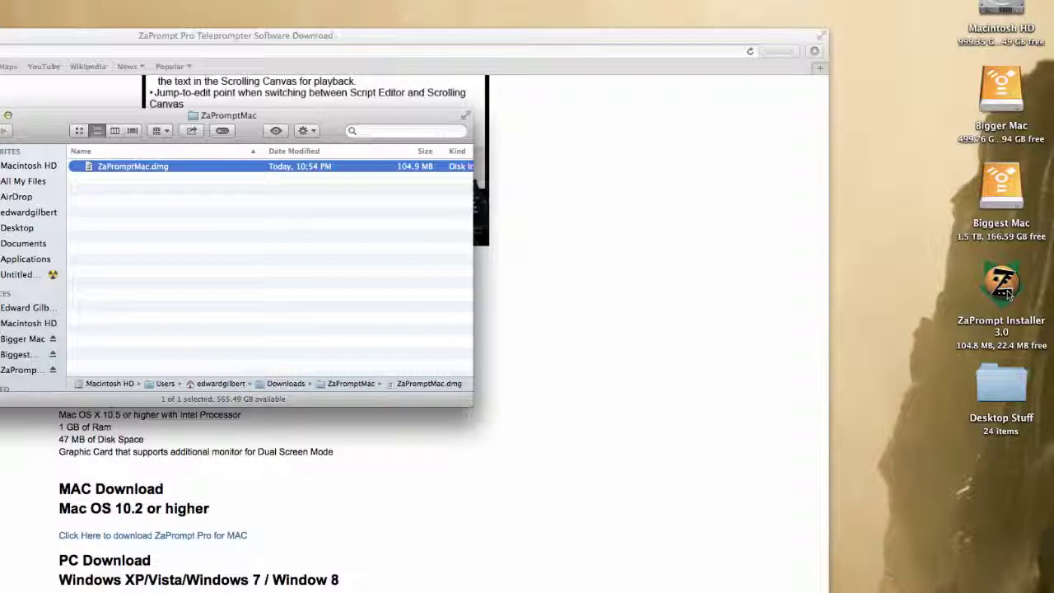
Step: Open the mounted ZaPrompt Installer 3.0 disk and copy the ZaPrompt Pro 3.0 folder into Applications
{"action": "left_click", "coordinate": [1007, 295]}
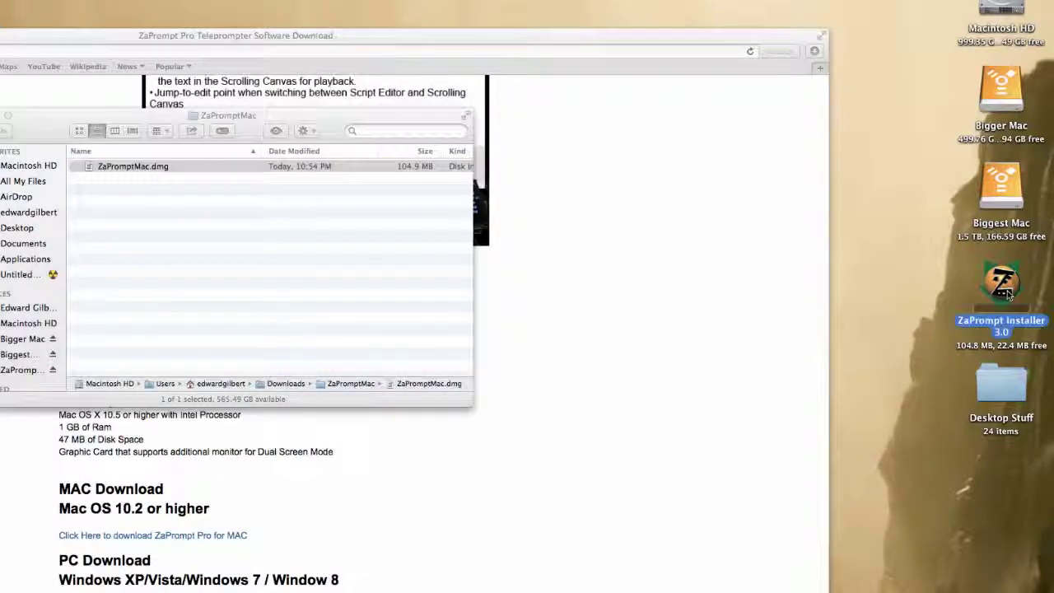
{"action": "double_click", "coordinate": [1007, 295]}
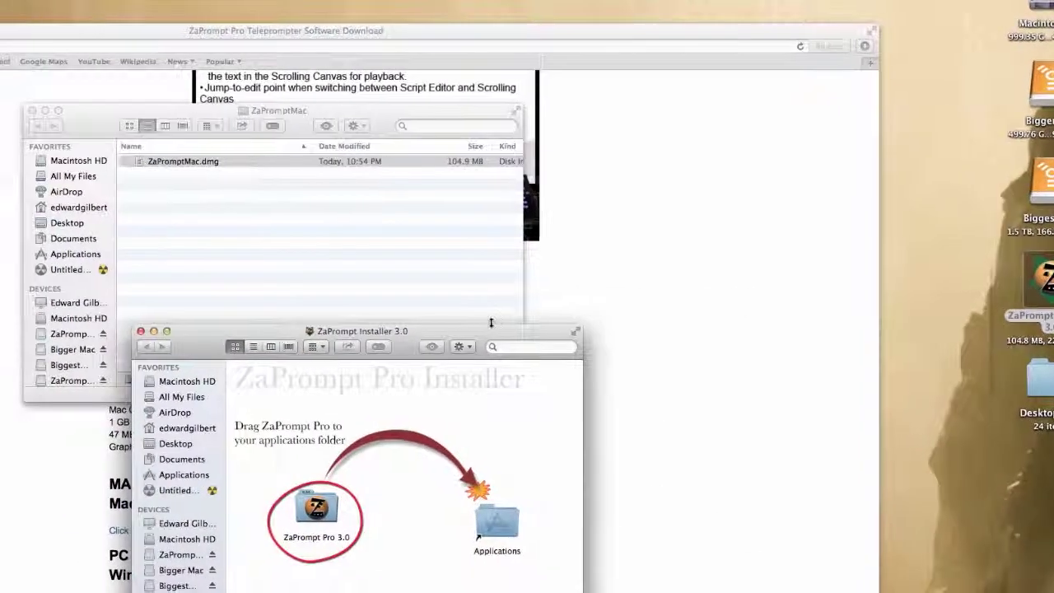
{"action": "left_click_drag", "start_coordinate": [486, 330], "coordinate": [398, 97]}
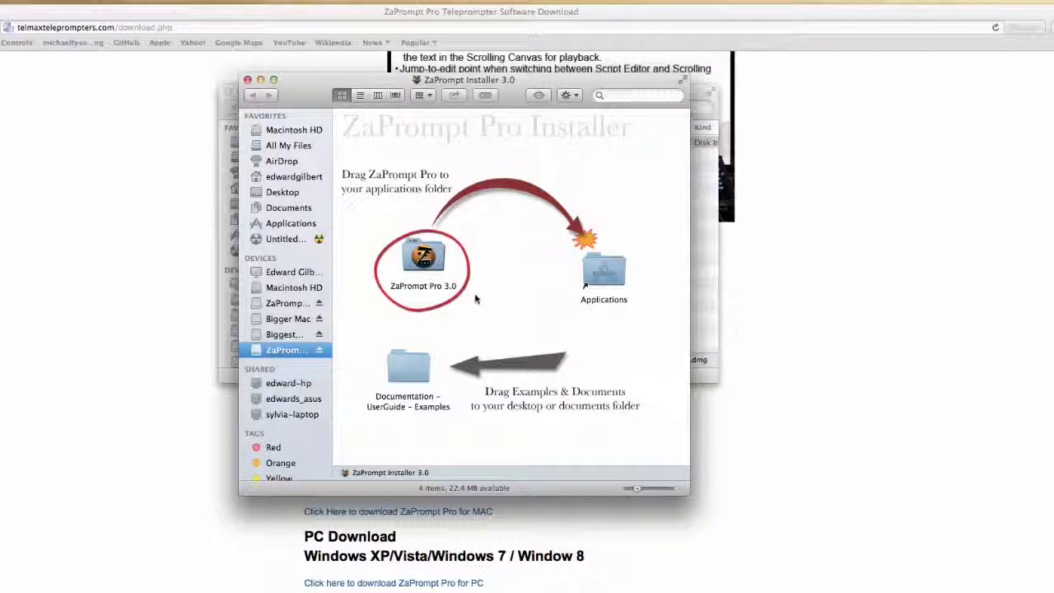
{"action": "left_click", "coordinate": [425, 268]}
{"action": "left_click_drag", "start_coordinate": [425, 268], "coordinate": [602, 281]}
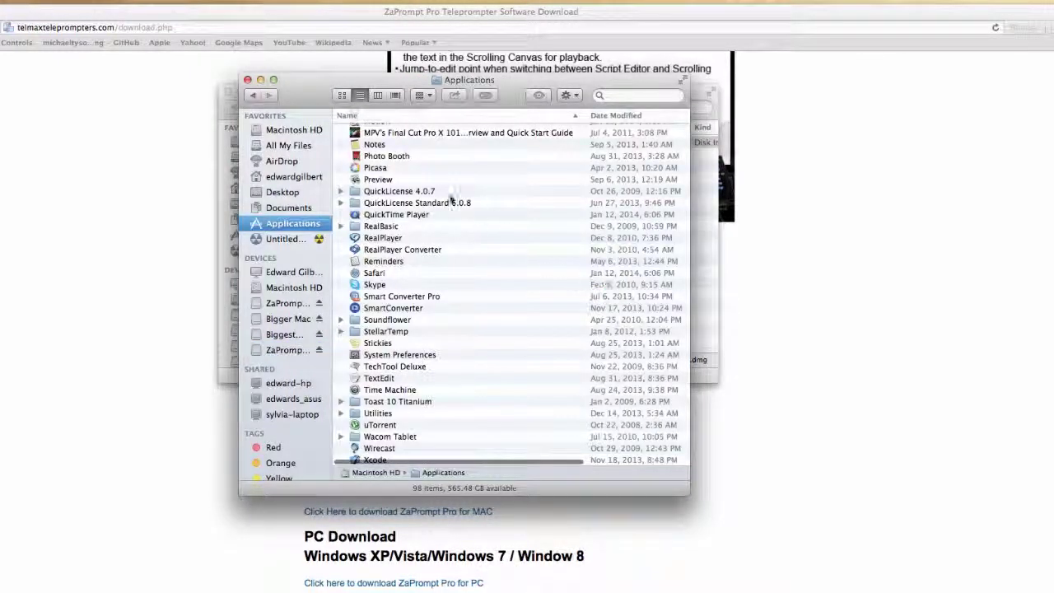
Step: Check the Applications folder for the copied ZaPrompt Pro 3.0 folder and return to the installer window
{"action": "left_click", "coordinate": [253, 97]}
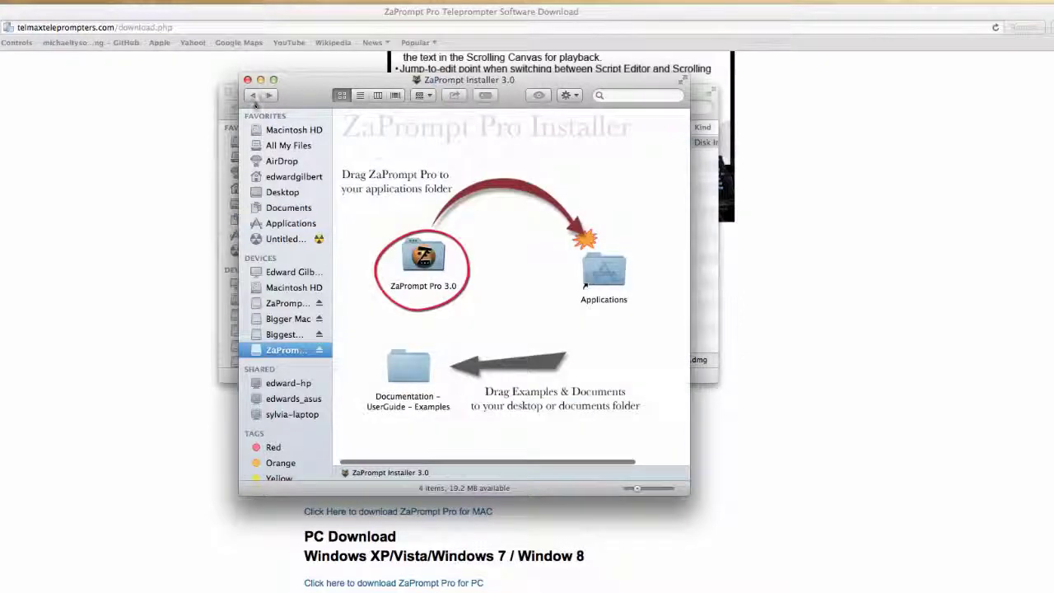
{"action": "double_click", "coordinate": [613, 278]}
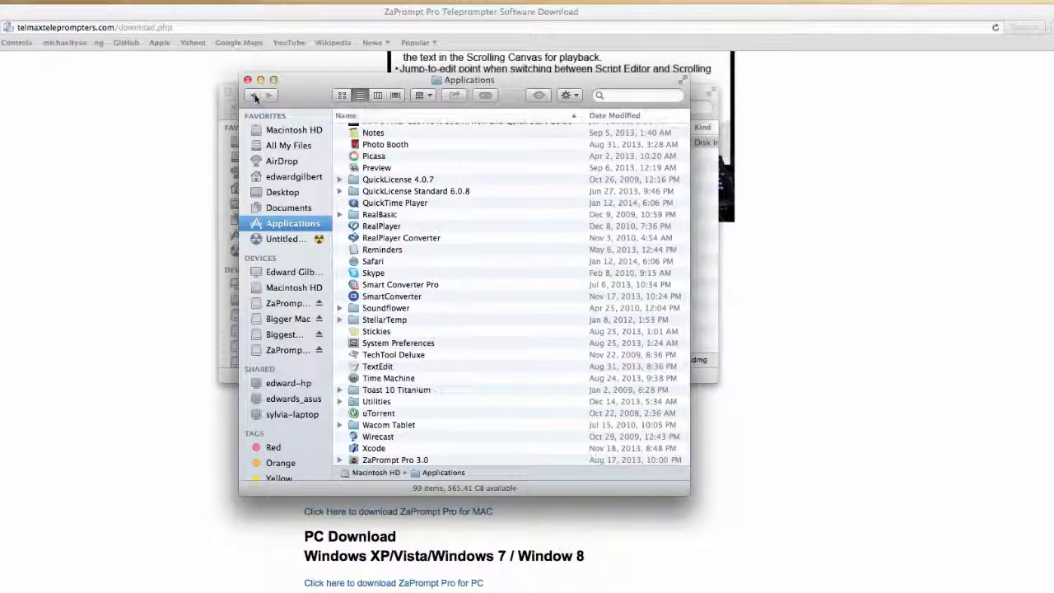
{"action": "left_click", "coordinate": [254, 95]}
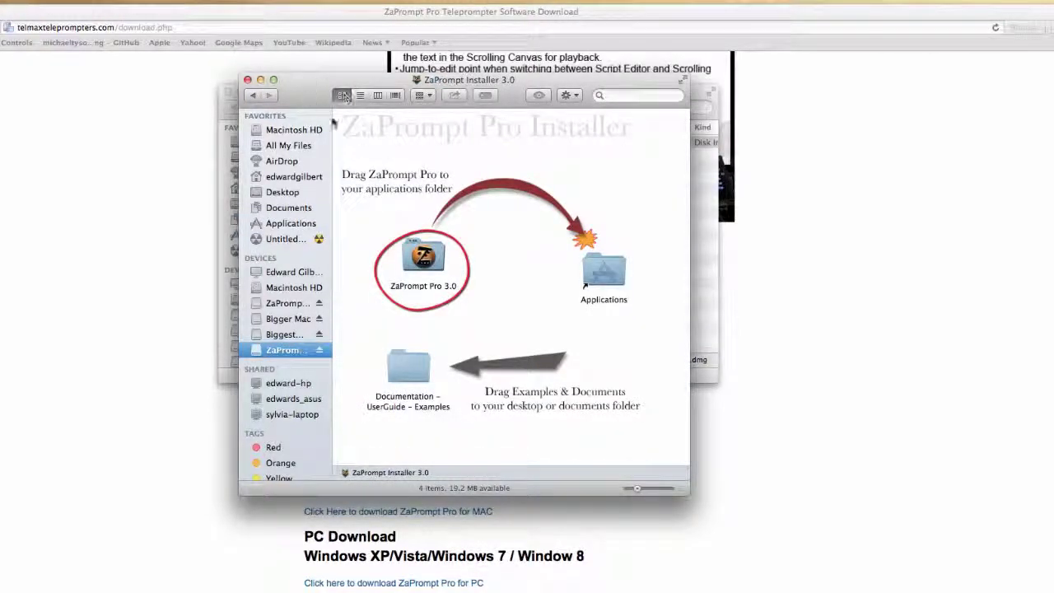
Step: Examine the installer's Documentation - UserGuide - Examples folder, including ZaPrompt_Pro_User_Guide.pdf, and return to the installer window
{"action": "double_click", "coordinate": [406, 367]}
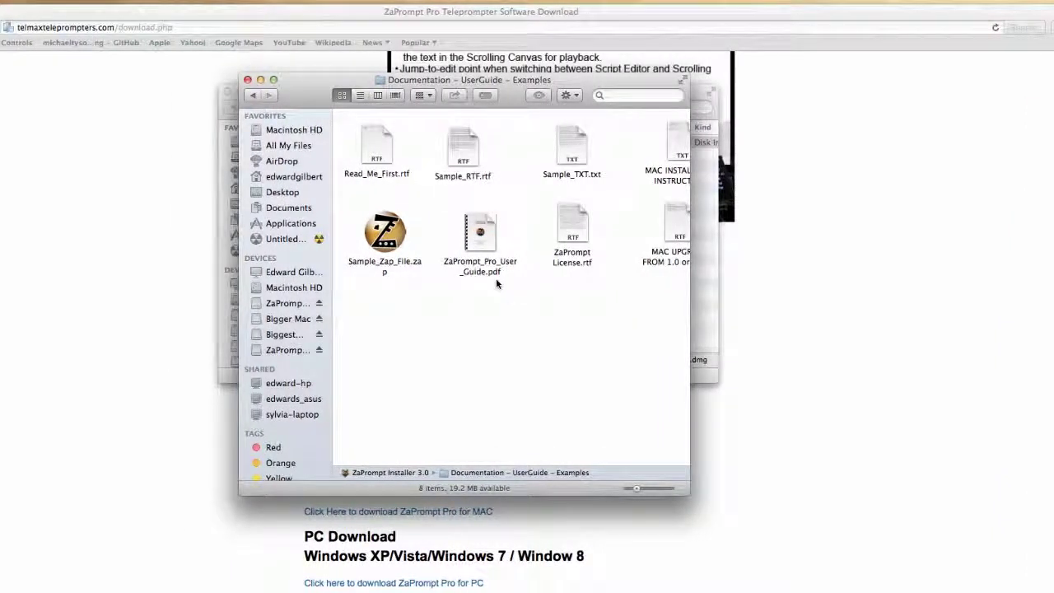
{"action": "left_click", "coordinate": [483, 242]}
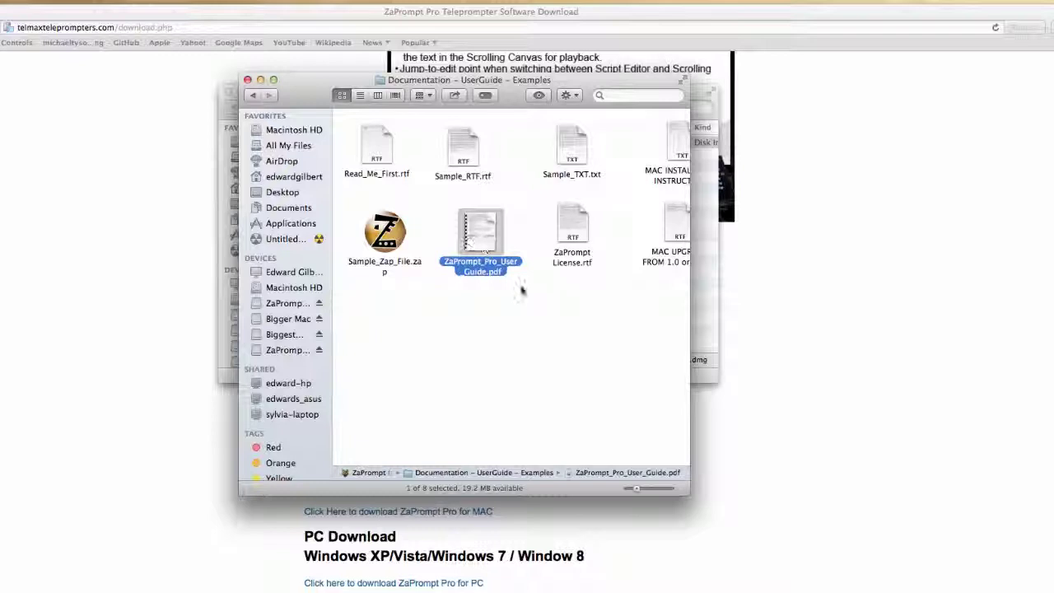
{"action": "left_click", "coordinate": [253, 97]}
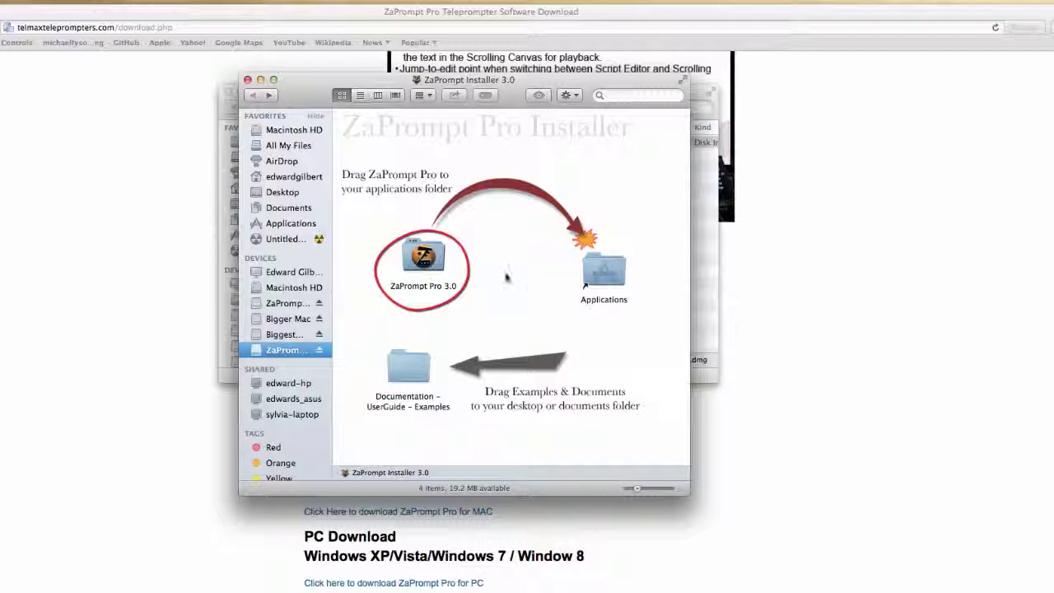
Step: Close both Finder windows and eject the two ZaPrompt Installer 3.0 disks from the desktop
{"action": "left_click", "coordinate": [249, 80]}
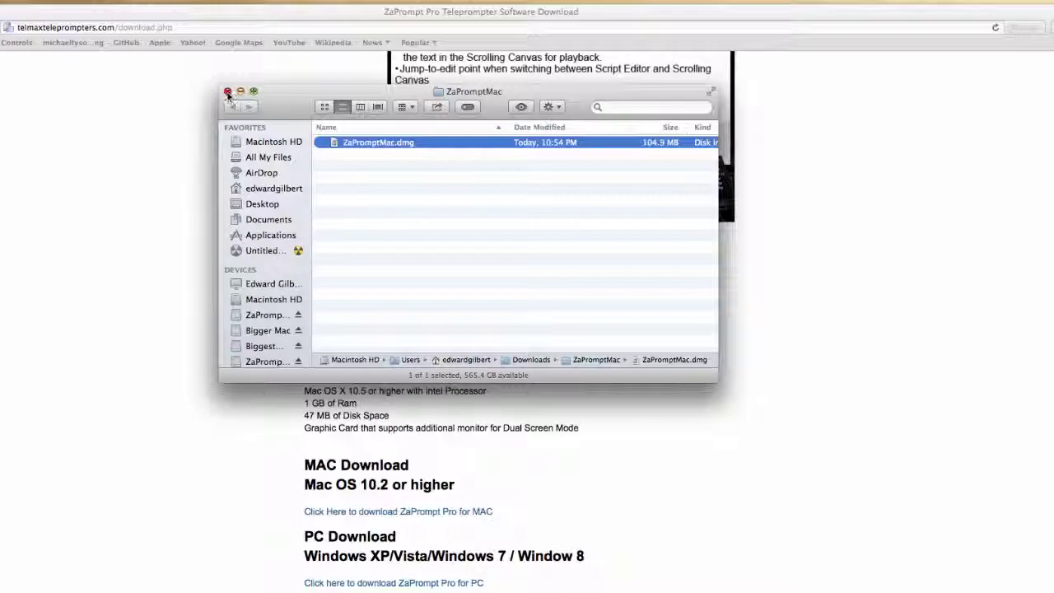
{"action": "left_click", "coordinate": [227, 93]}
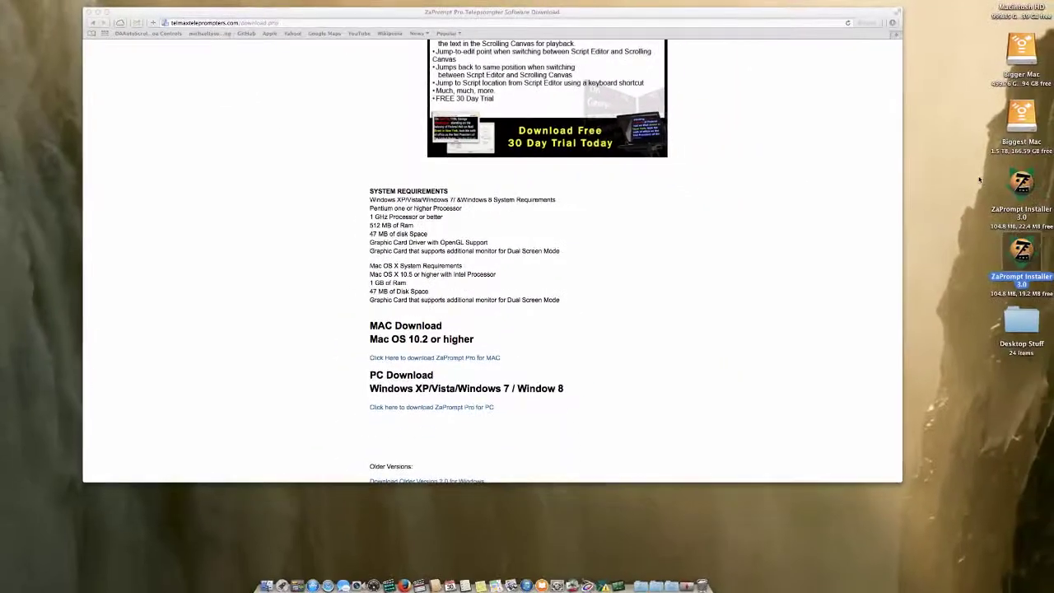
{"action": "left_click_drag", "start_coordinate": [979, 179], "coordinate": [1029, 247]}
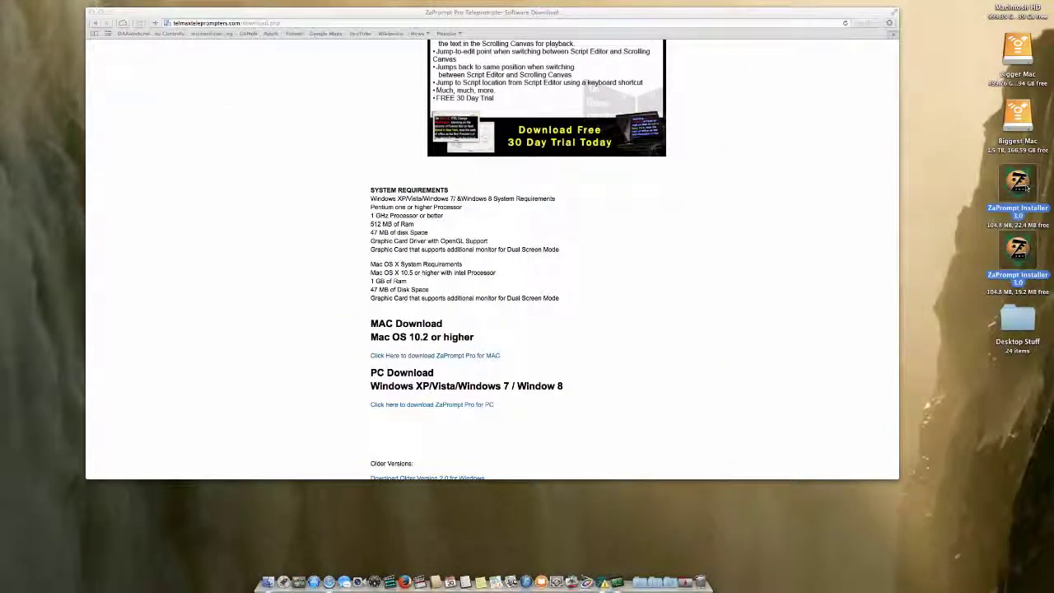
{"action": "left_click_drag", "start_coordinate": [1027, 188], "coordinate": [699, 585]}
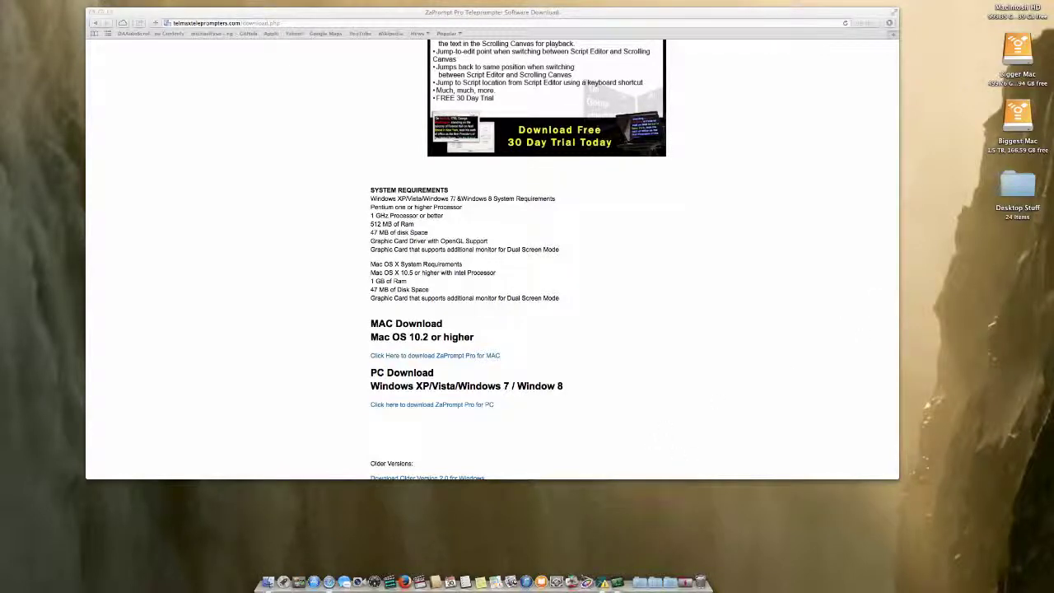
Step: Launch ZaPrompt Pro through its alias in the ZaPrompt Pro 3.0 folder in Applications
{"action": "left_click", "coordinate": [638, 583]}
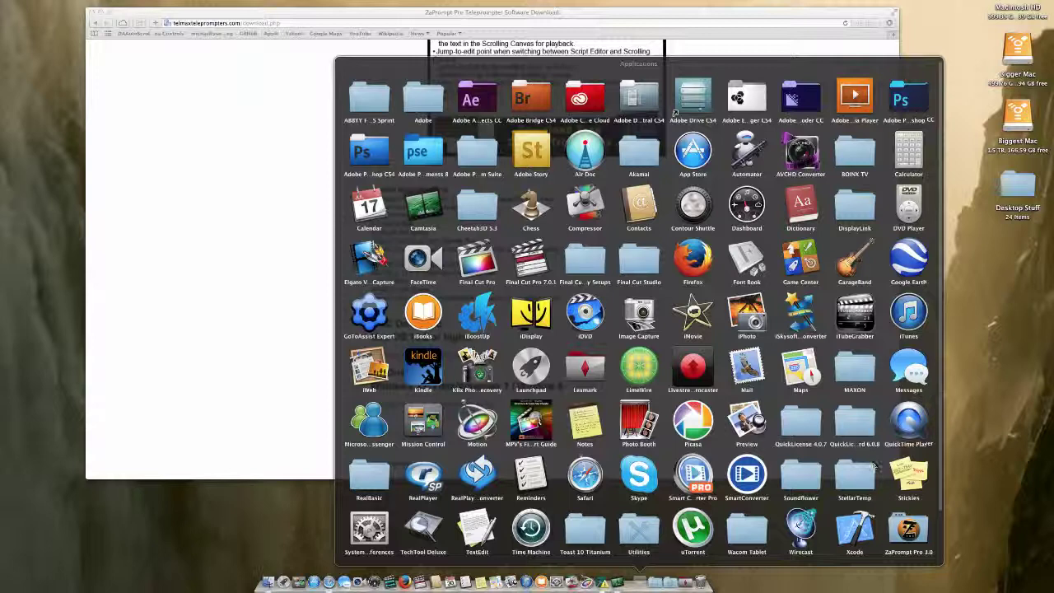
{"action": "left_click", "coordinate": [908, 529]}
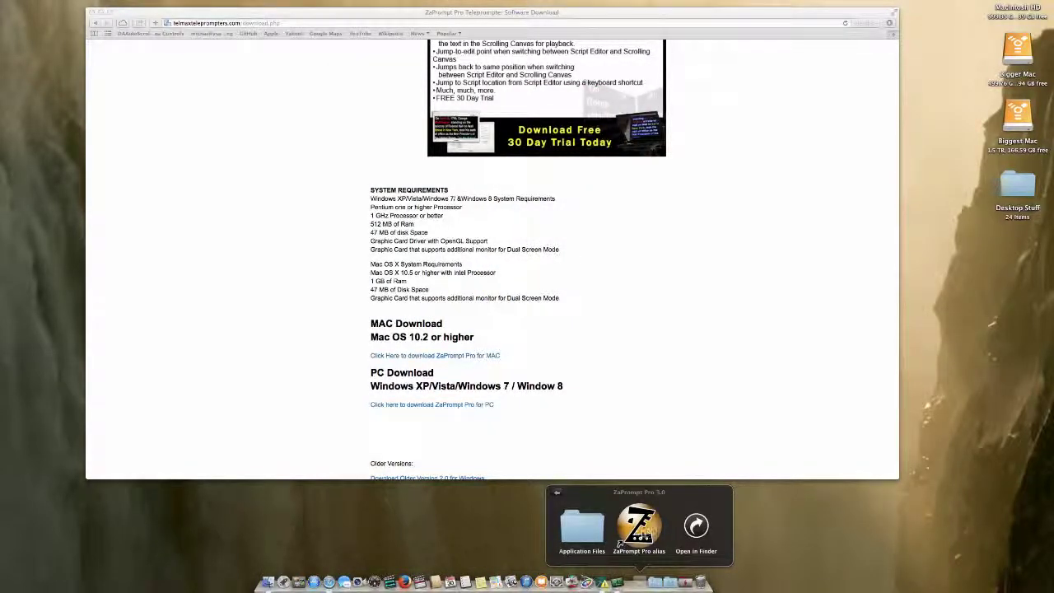
{"action": "left_click", "coordinate": [639, 531]}
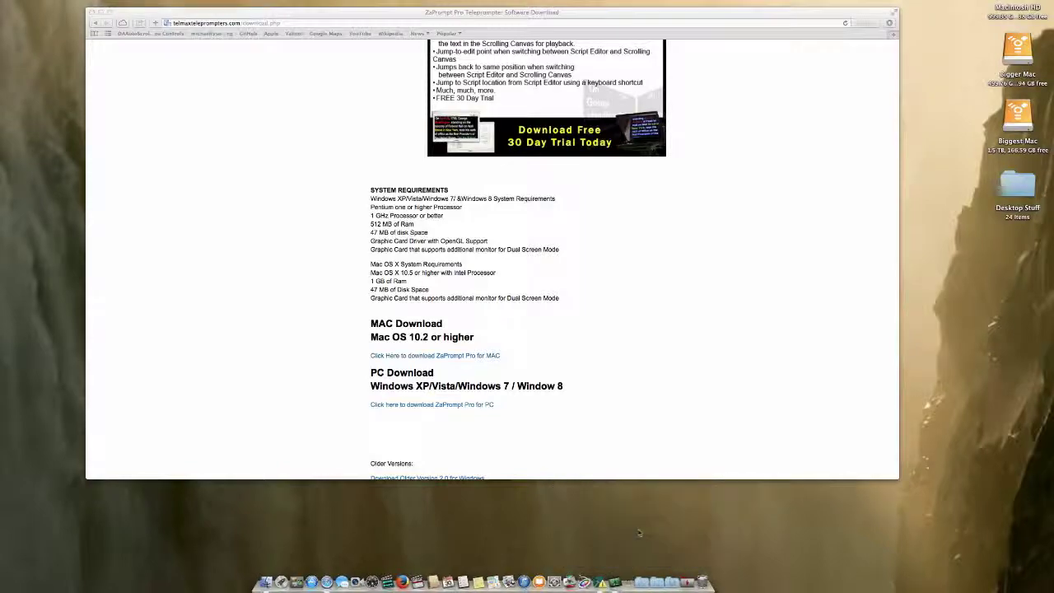
{"action": "left_click", "coordinate": [563, 159]}
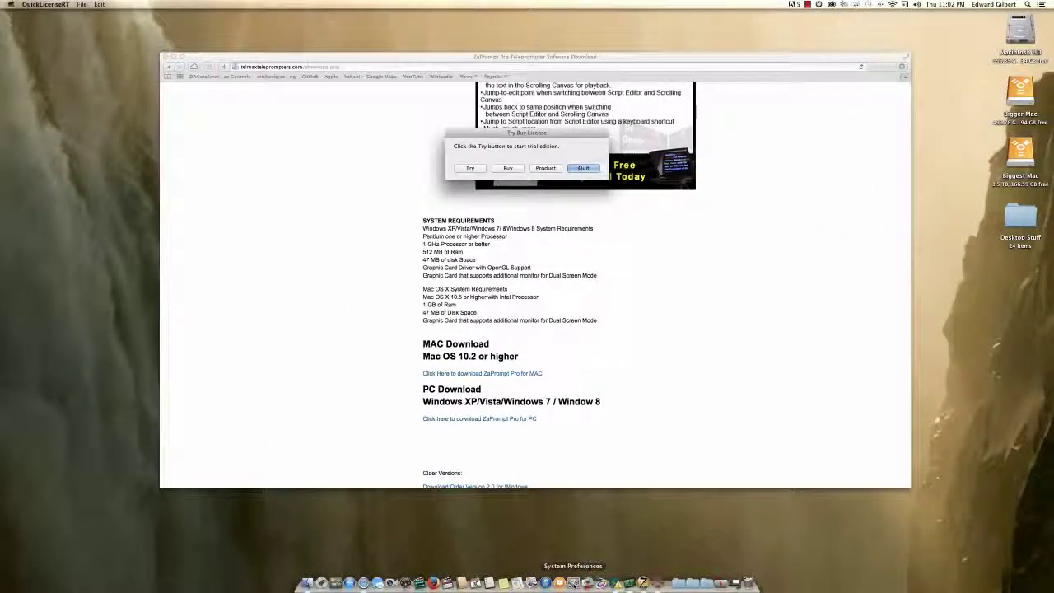
Step: Open the Security & Privacy settings in System Preferences and unlock them with the account password
{"action": "left_click", "coordinate": [573, 583]}
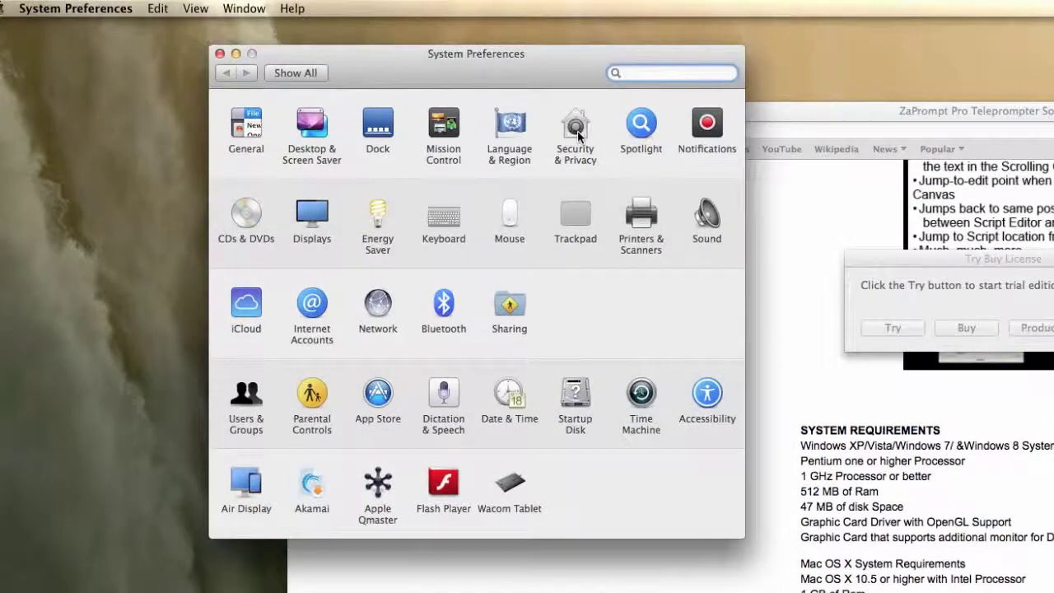
{"action": "left_click", "coordinate": [577, 130]}
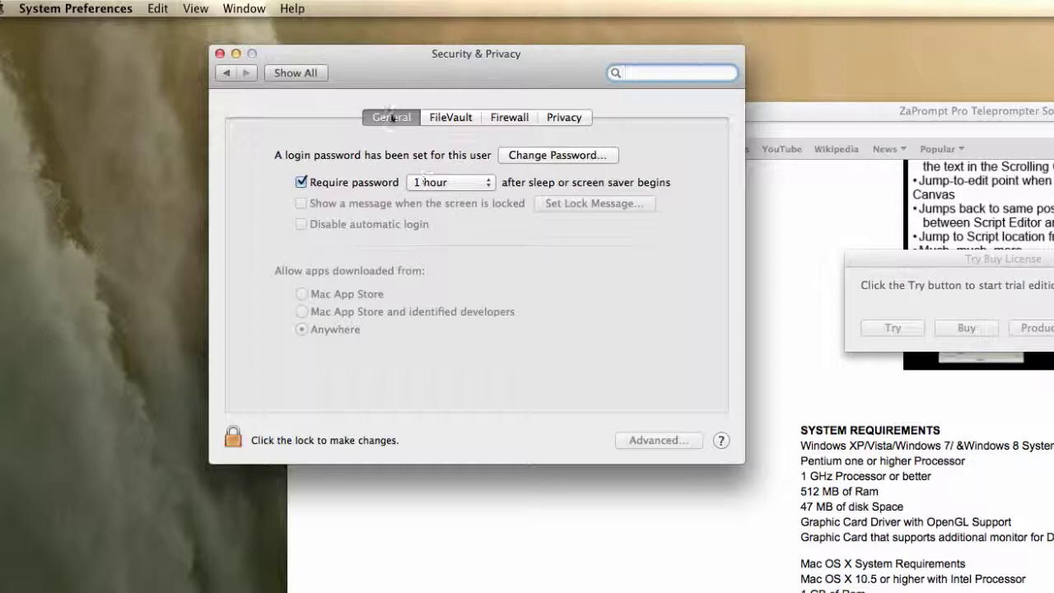
{"action": "left_click_drag", "start_coordinate": [433, 75], "coordinate": [796, 226]}
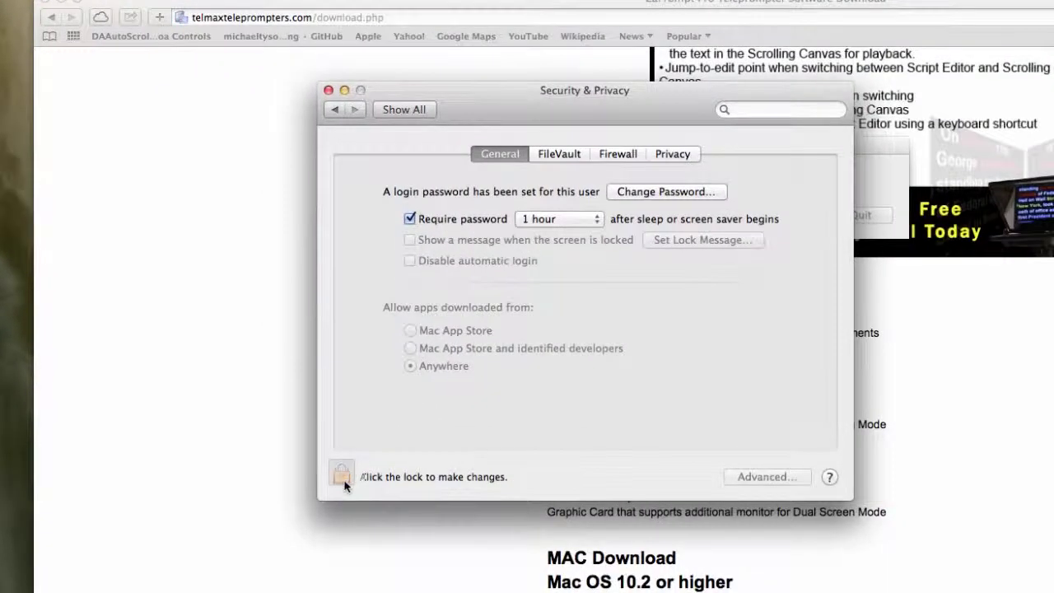
{"action": "left_click", "coordinate": [341, 475]}
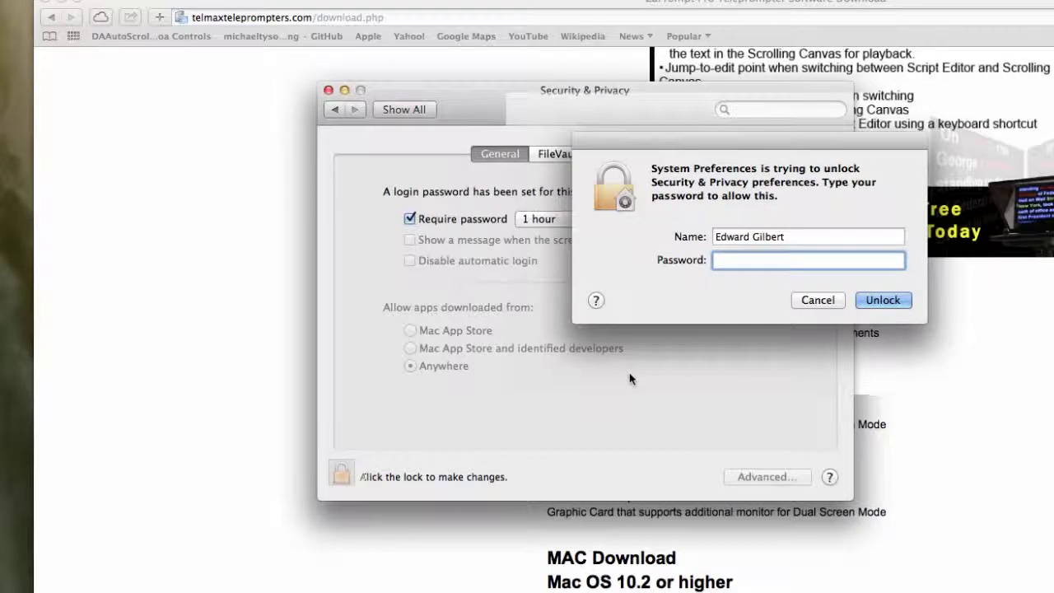
{"action": "type", "text": "•••••"}
{"action": "key", "text": "Return"}
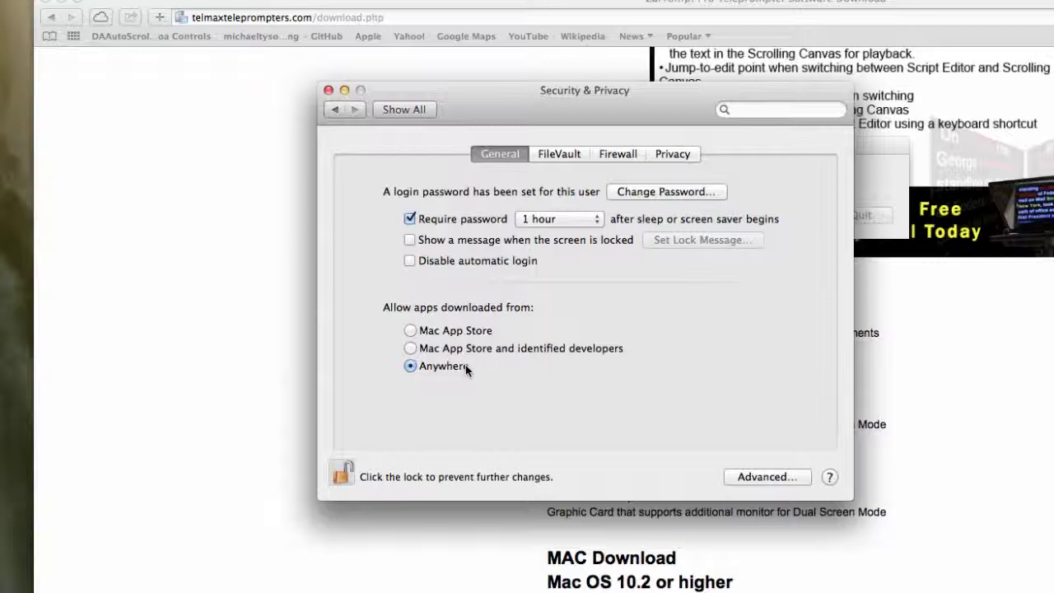
Step: Allow apps downloaded from Anywhere and confirm the security warning
{"action": "left_click", "coordinate": [410, 348]}
{"action": "left_click", "coordinate": [410, 367]}
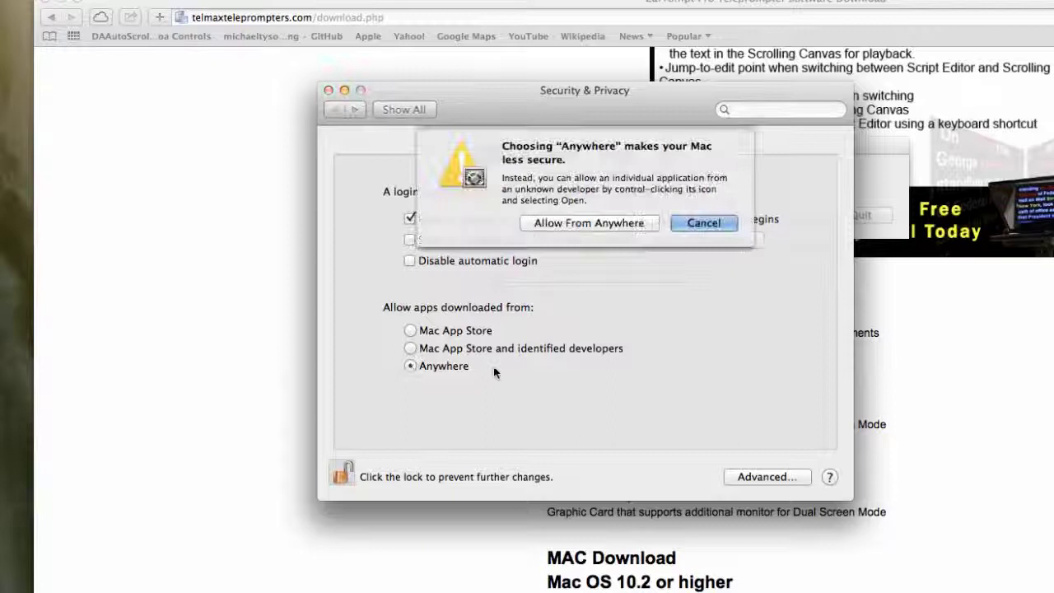
{"action": "left_click", "coordinate": [618, 223]}
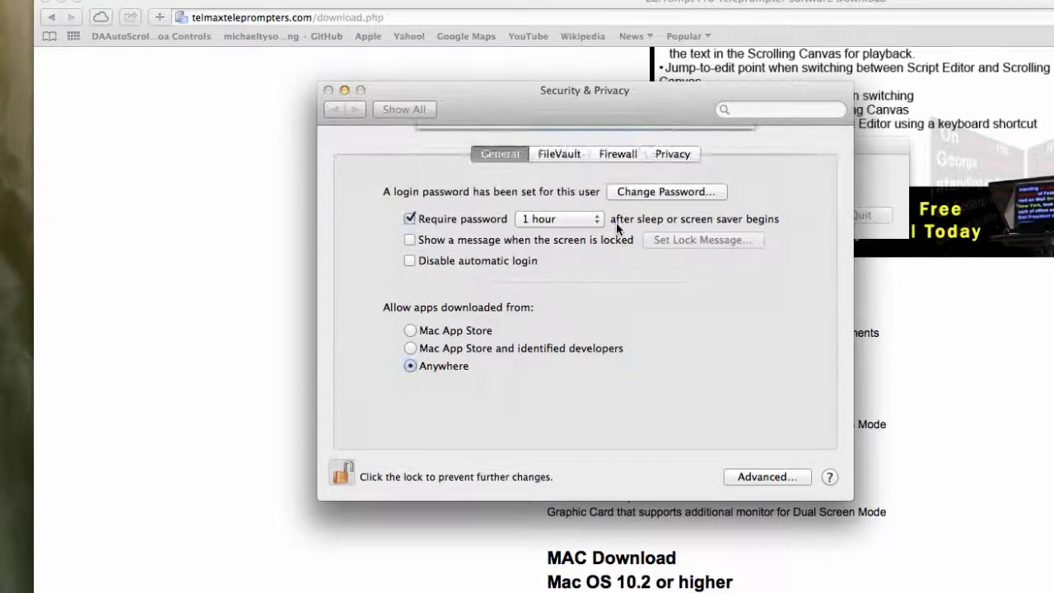
Step: Switch allowed apps to Mac App Store and identified developers, return to Anywhere with the warning confirmed, and close the Security & Privacy window
{"action": "left_click", "coordinate": [411, 350]}
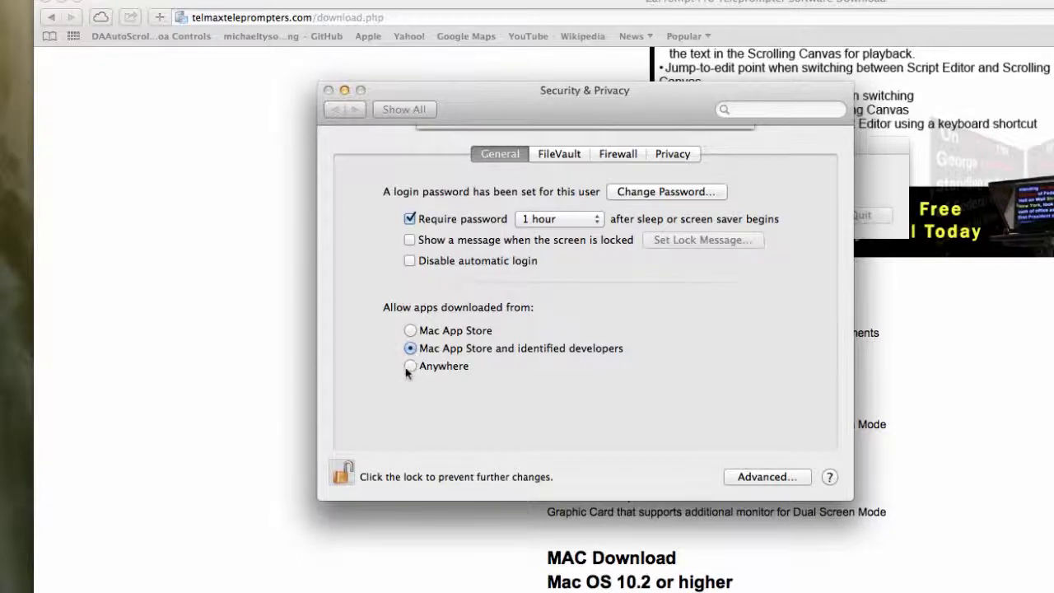
{"action": "left_click", "coordinate": [409, 367]}
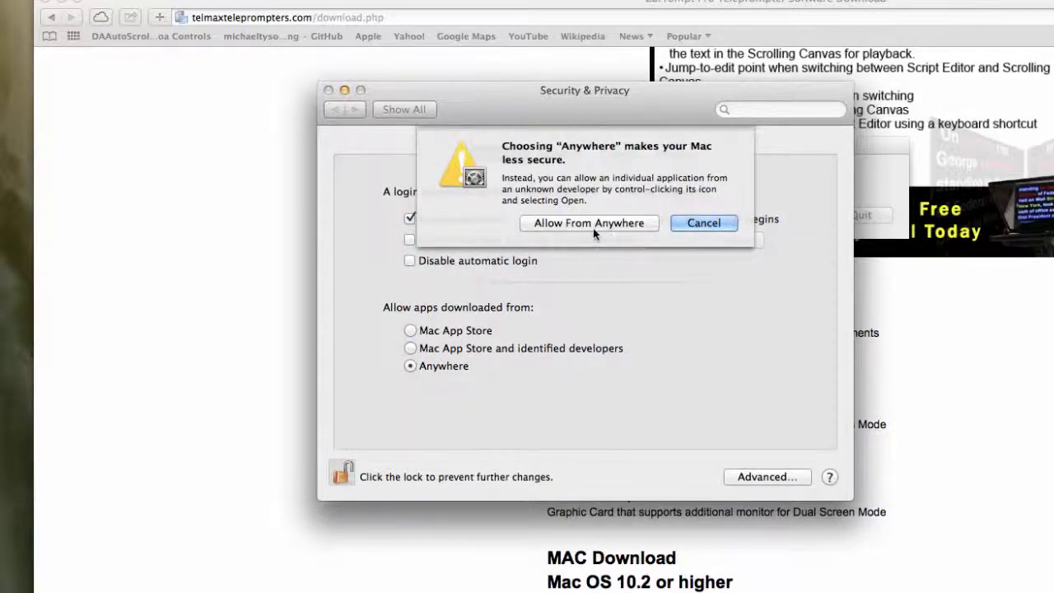
{"action": "left_click", "coordinate": [605, 226]}
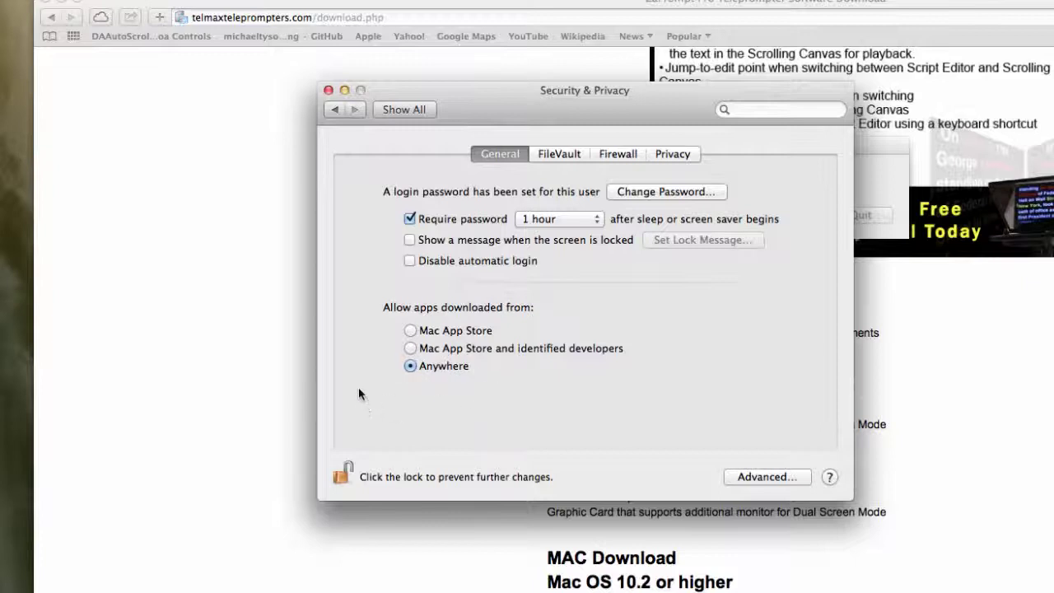
{"action": "left_click", "coordinate": [410, 349]}
{"action": "left_click", "coordinate": [410, 367]}
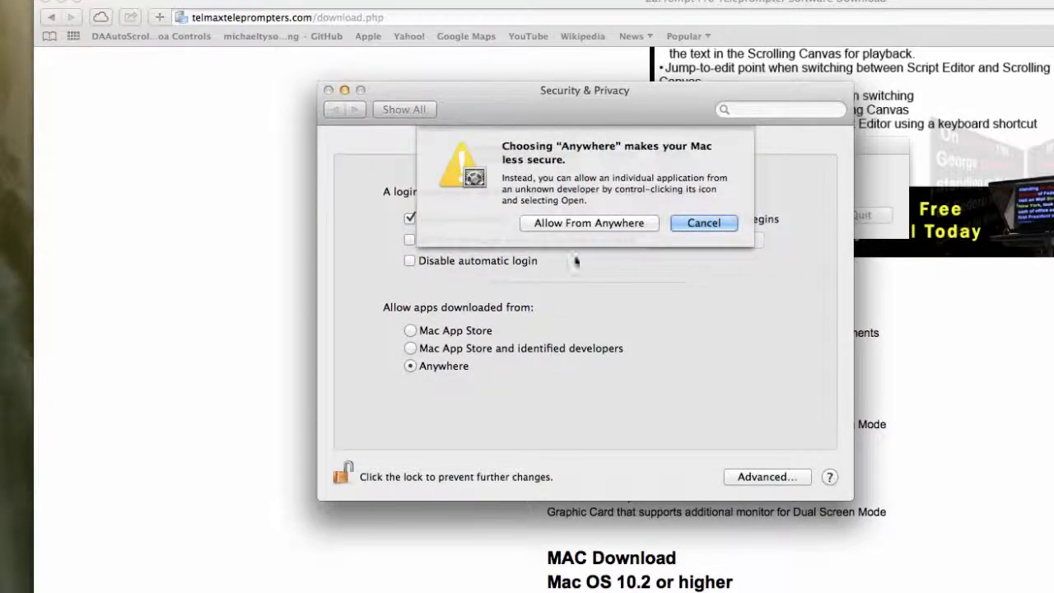
{"action": "left_click", "coordinate": [591, 224]}
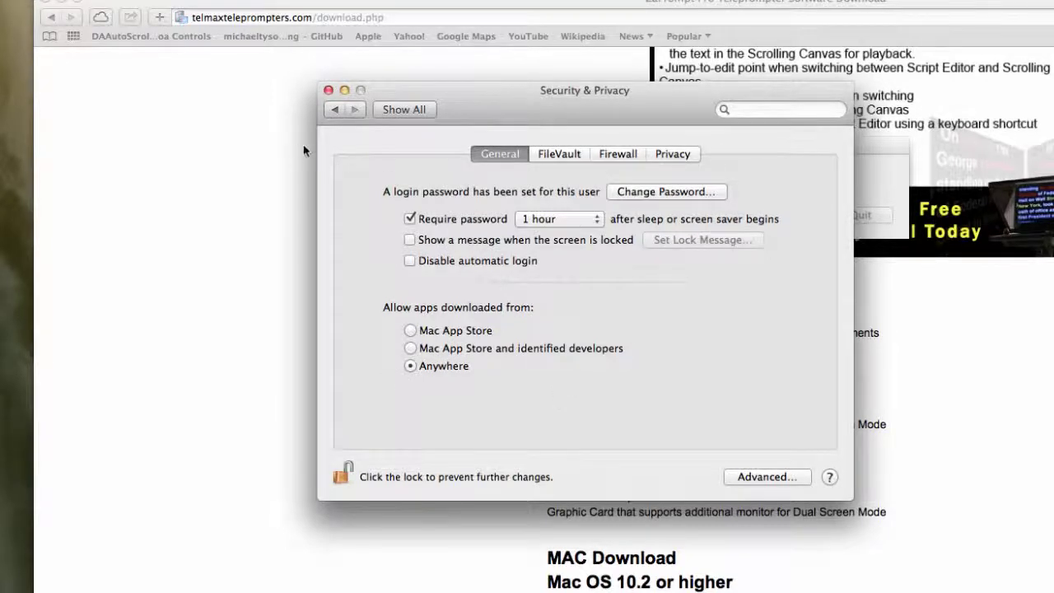
{"action": "left_click", "coordinate": [328, 90]}
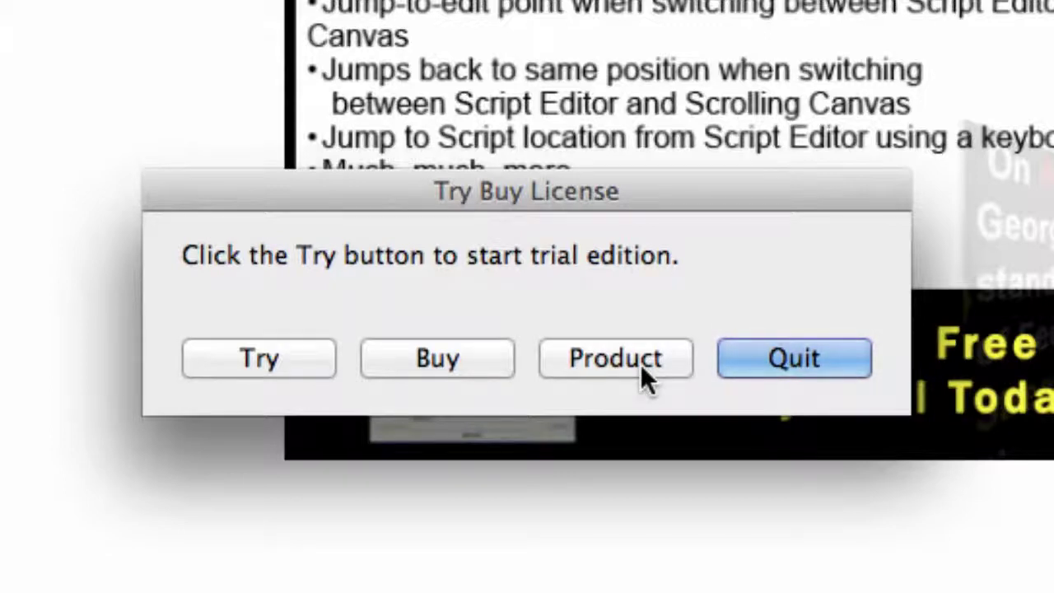
Step: Start activating a product license from the Try Buy License dialog and reposition the License Activation window
{"action": "left_click", "coordinate": [612, 362]}
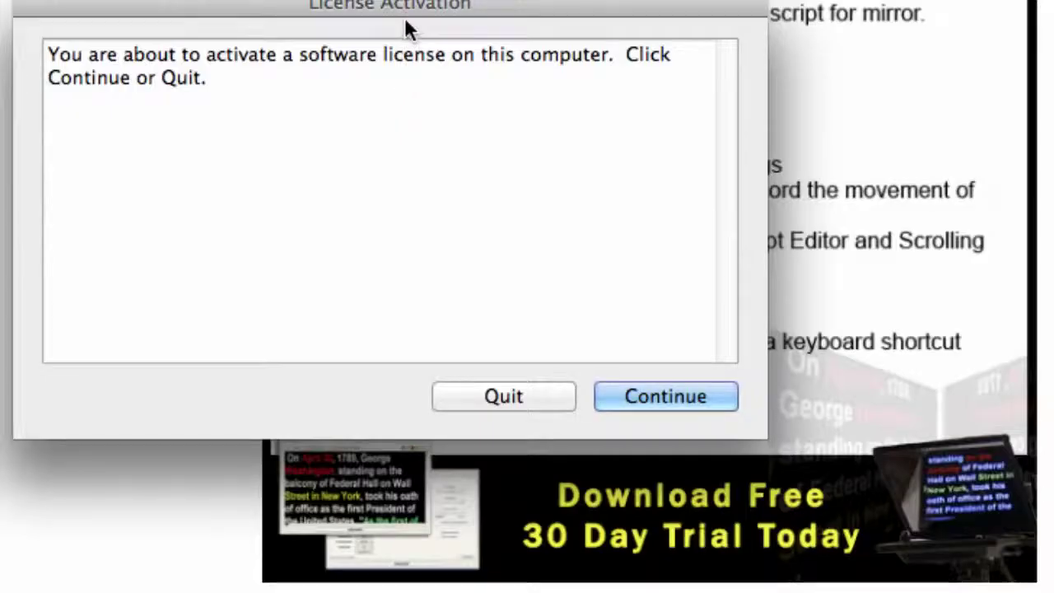
{"action": "left_click_drag", "start_coordinate": [418, 9], "coordinate": [546, 59]}
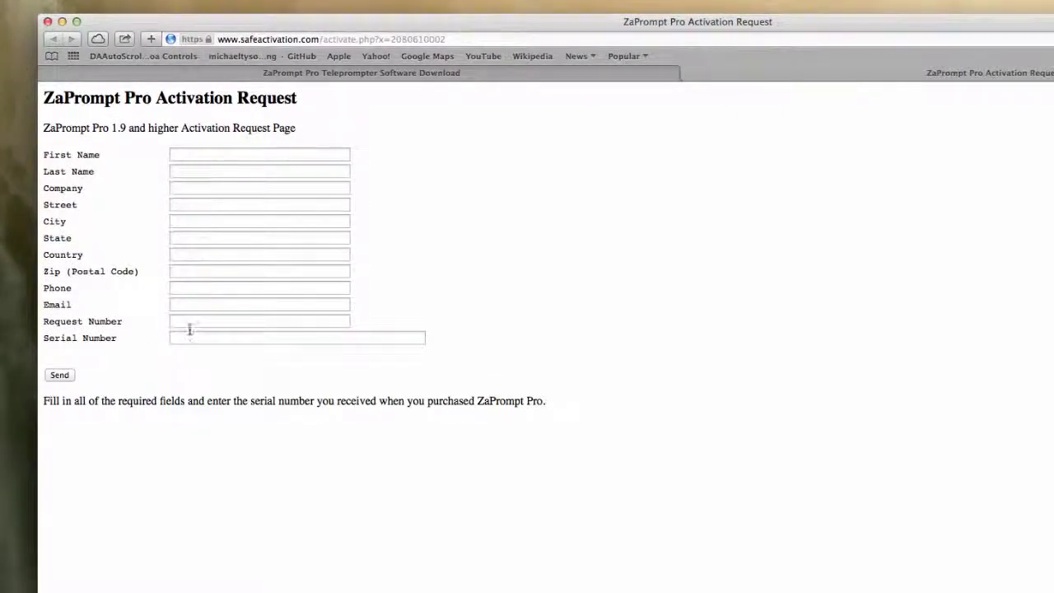
Step: Examine the request number in the Select Activation Type dialog and the activation request web form, and minimize the browser window
{"action": "left_click_drag", "start_coordinate": [462, 31], "coordinate": [482, 390]}
{"action": "left_click", "coordinate": [683, 303]}
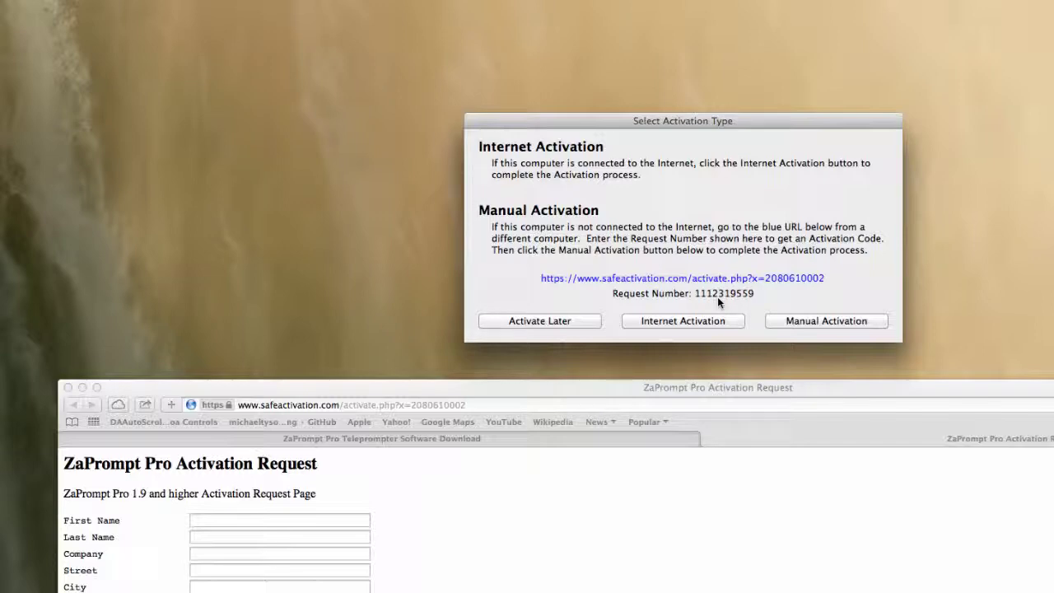
{"action": "left_click", "coordinate": [819, 387]}
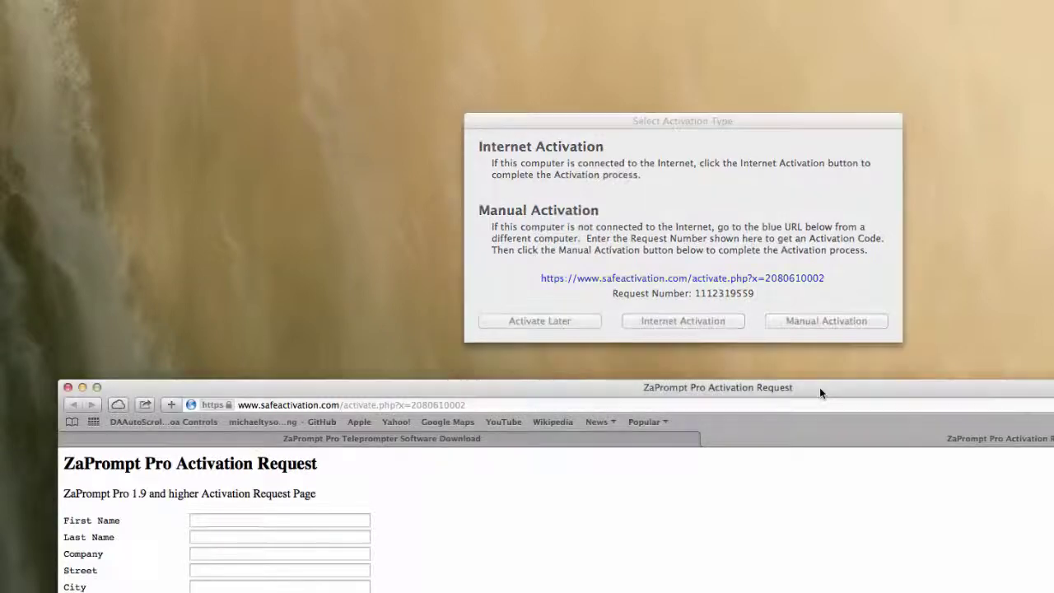
{"action": "left_click_drag", "start_coordinate": [819, 387], "coordinate": [861, 173]}
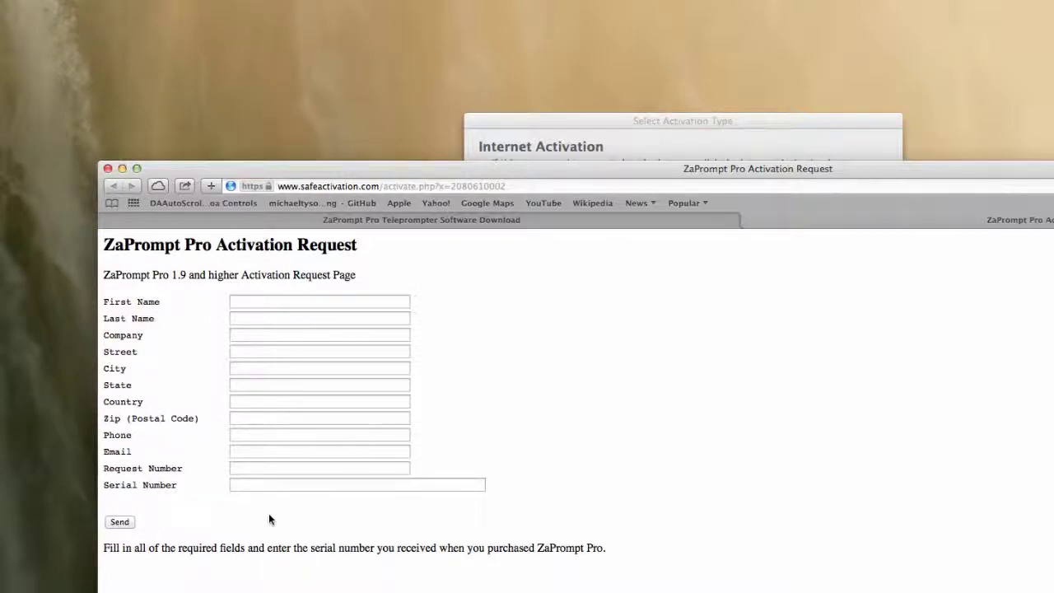
{"action": "left_click", "coordinate": [122, 169]}
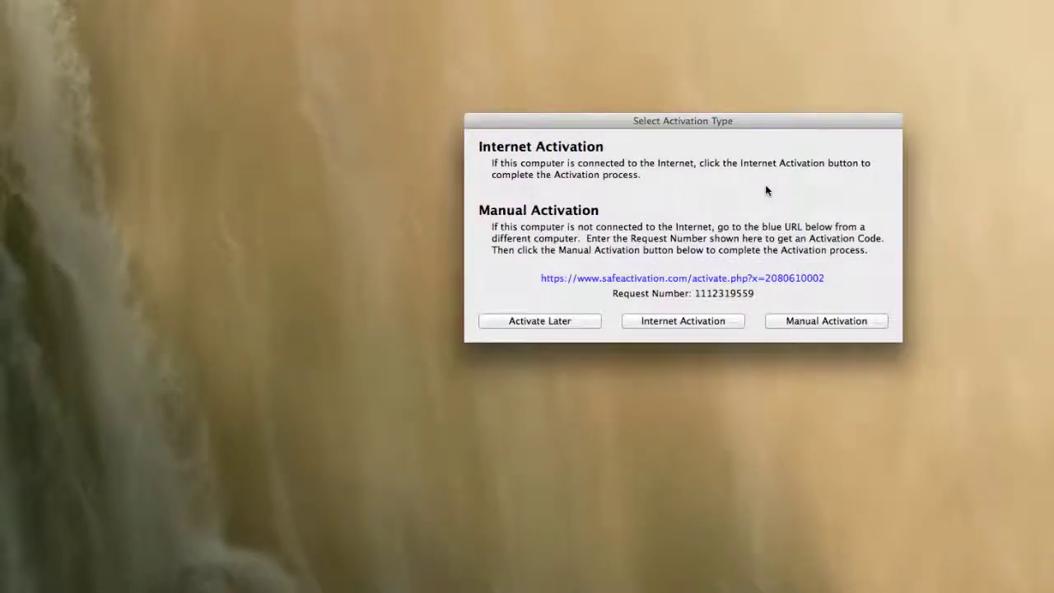
Step: Bring up the manual activation form with its Serial Number and Activation Code fields, choose to activate later, and dismiss the messages
{"action": "left_click", "coordinate": [847, 324]}
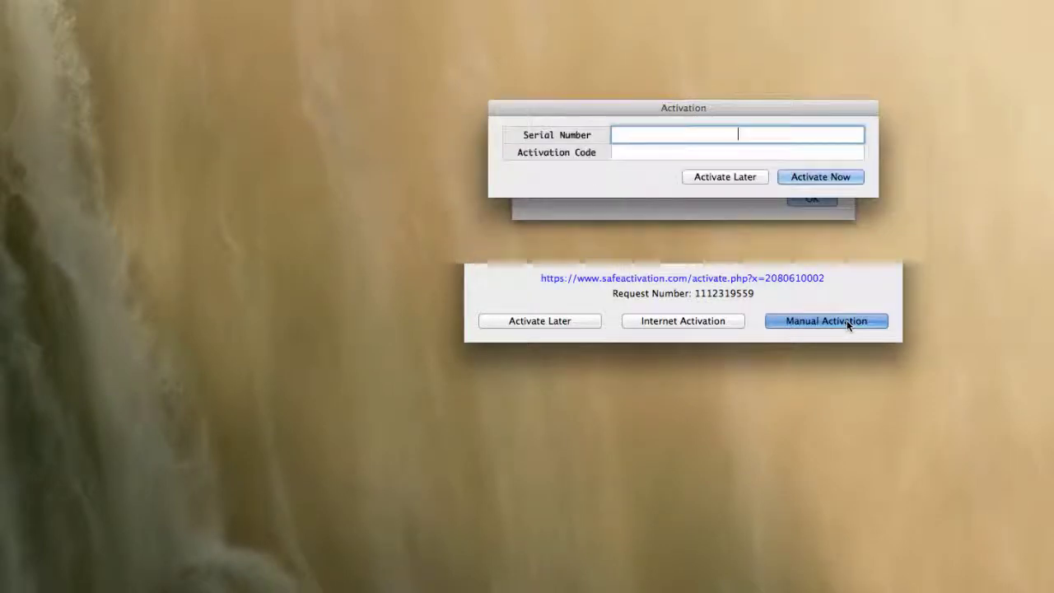
{"action": "left_click", "coordinate": [663, 156]}
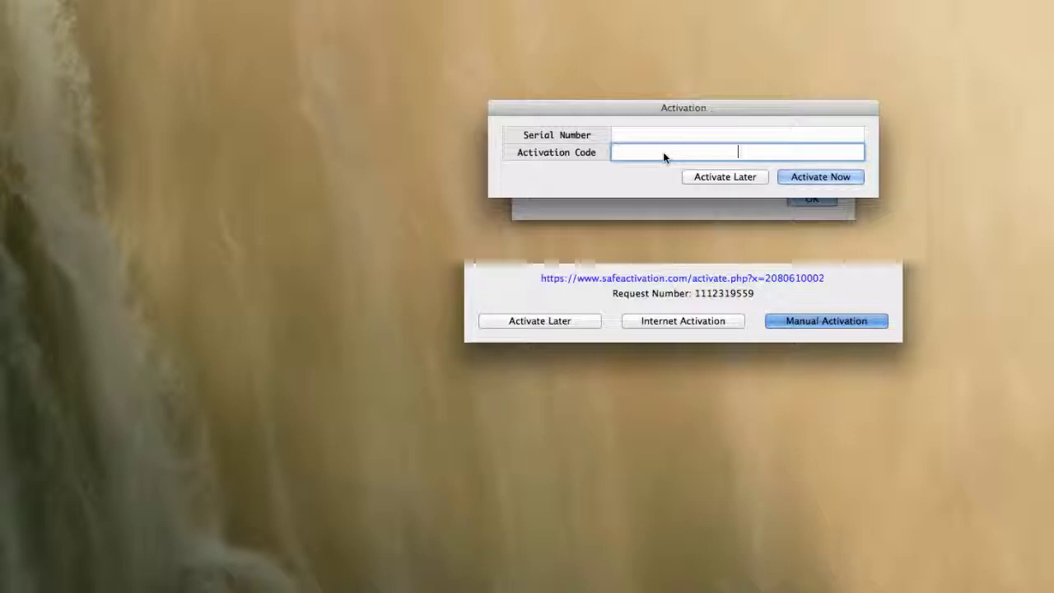
{"action": "left_click", "coordinate": [725, 178]}
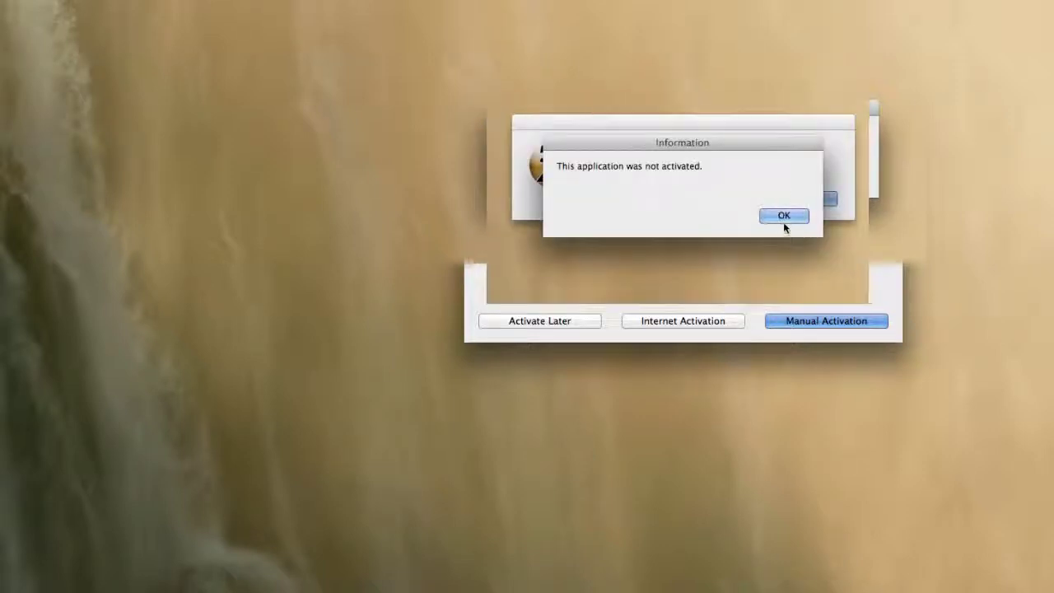
{"action": "left_click", "coordinate": [782, 217]}
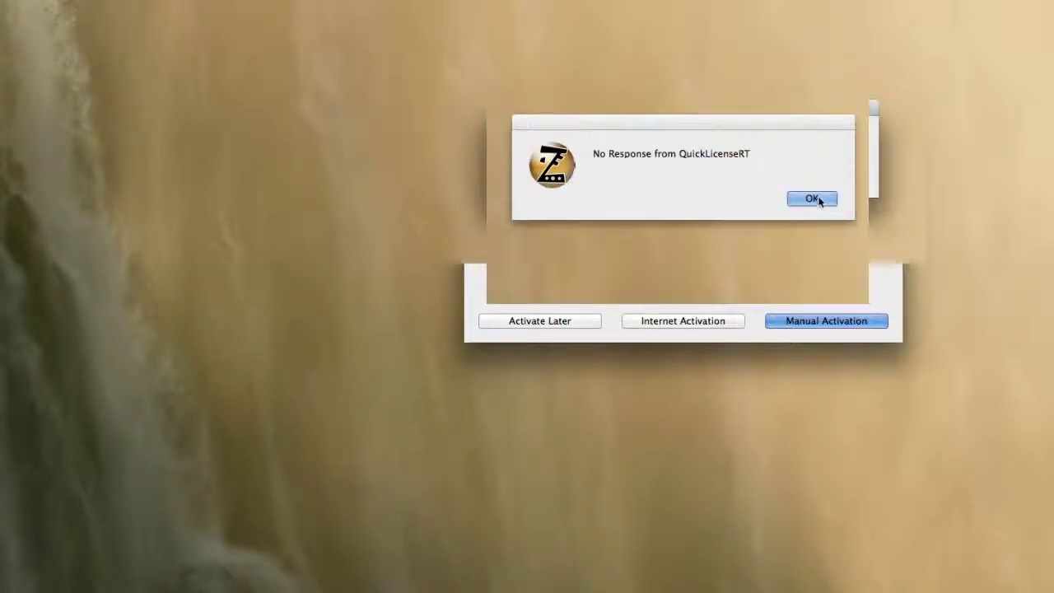
{"action": "left_click", "coordinate": [812, 198]}
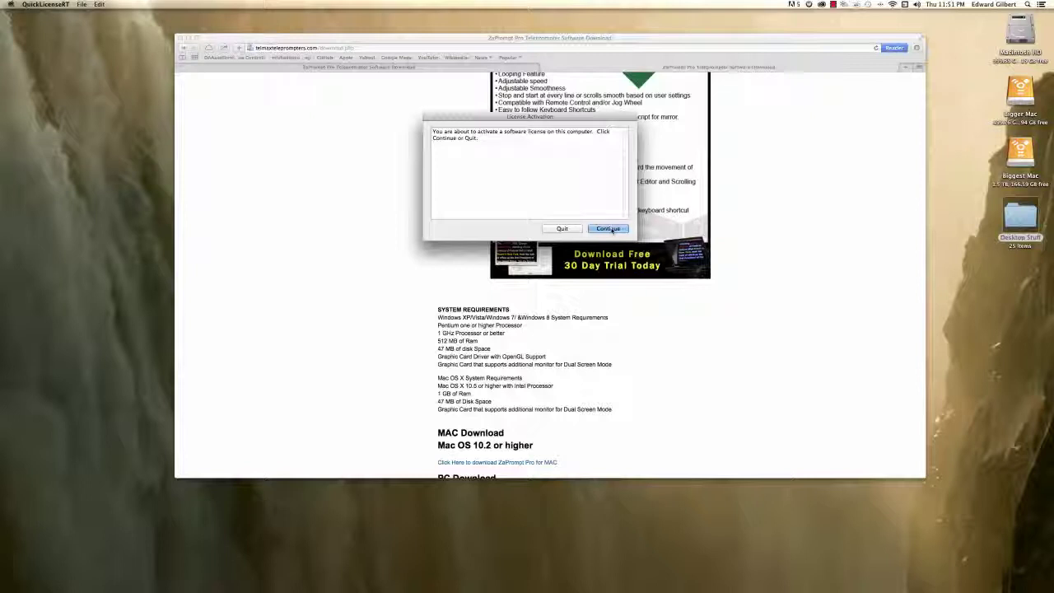
Step: Continue the license activation and choose Internet Activation as the activation type
{"action": "left_click", "coordinate": [609, 229]}
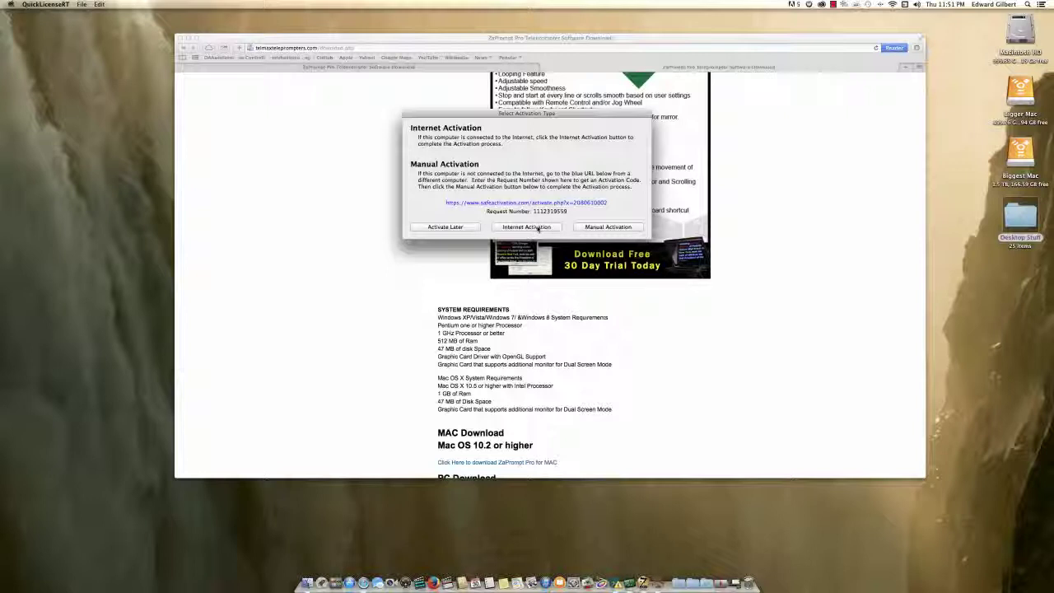
{"action": "left_click", "coordinate": [527, 227]}
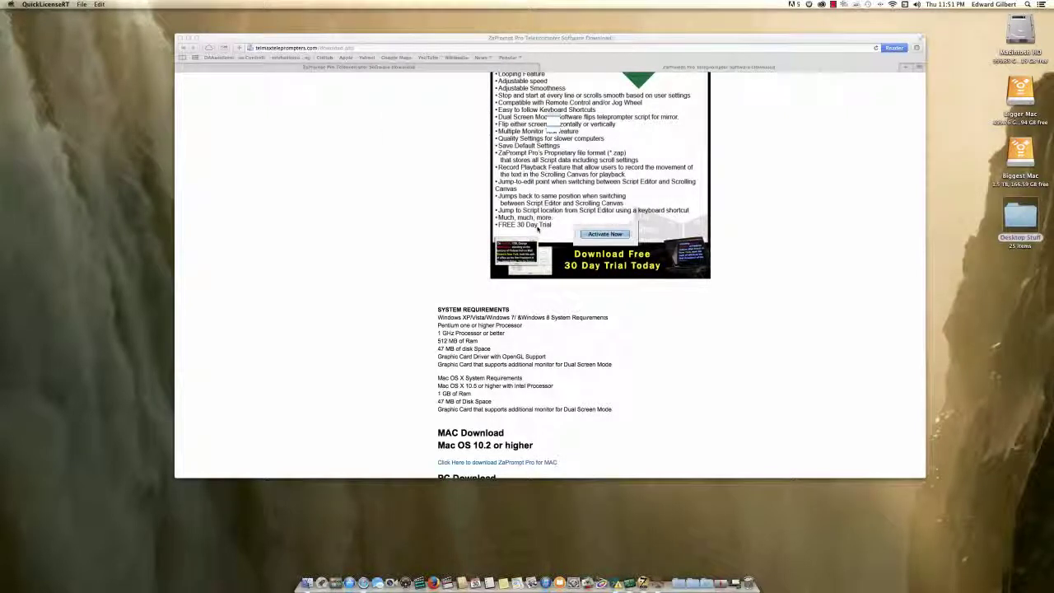